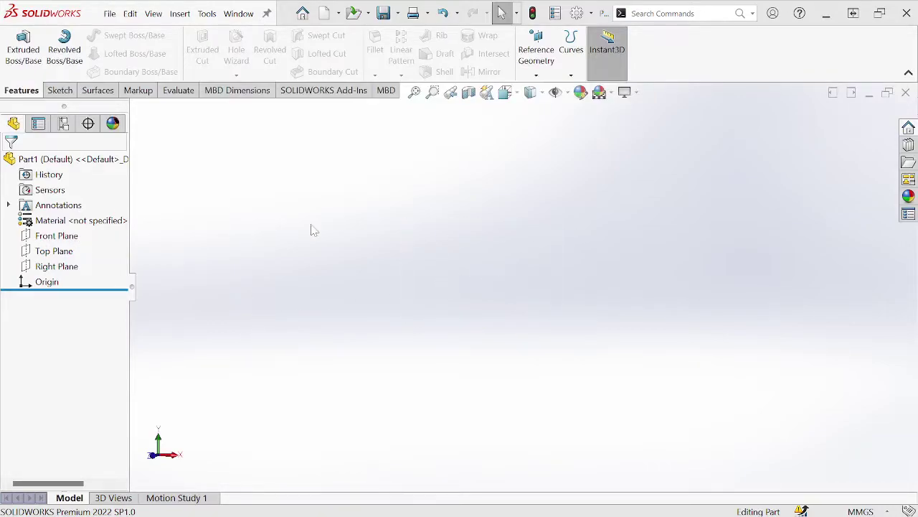
- Select and deselect the part, glance at the Sketch tools, then return to Features
left_click(60, 165)
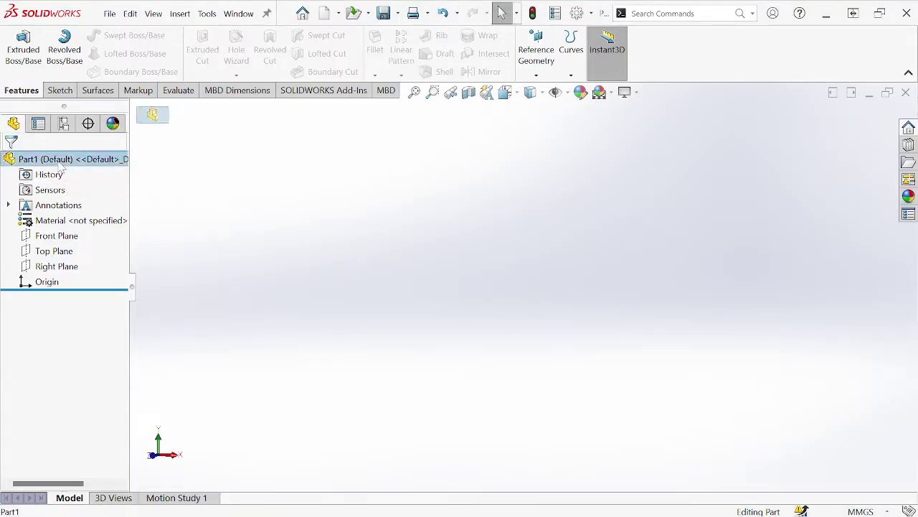
left_click(185, 183)
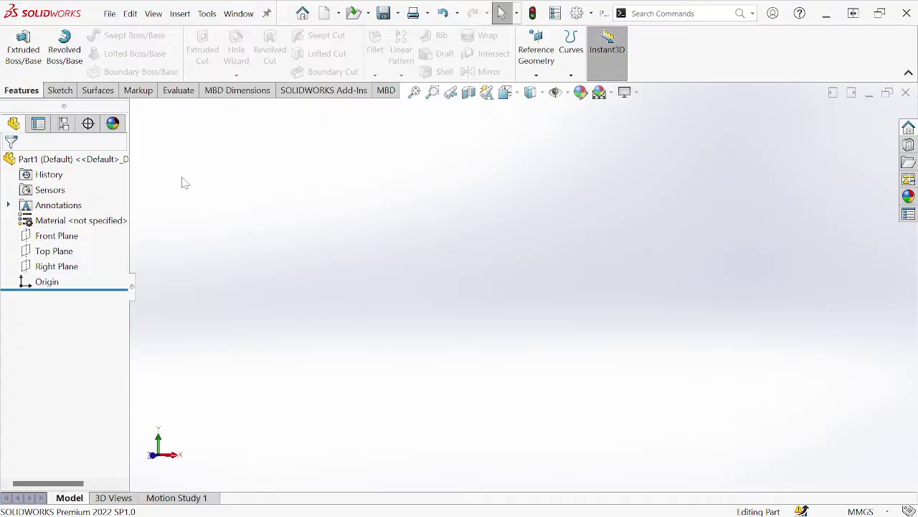
left_click(60, 91)
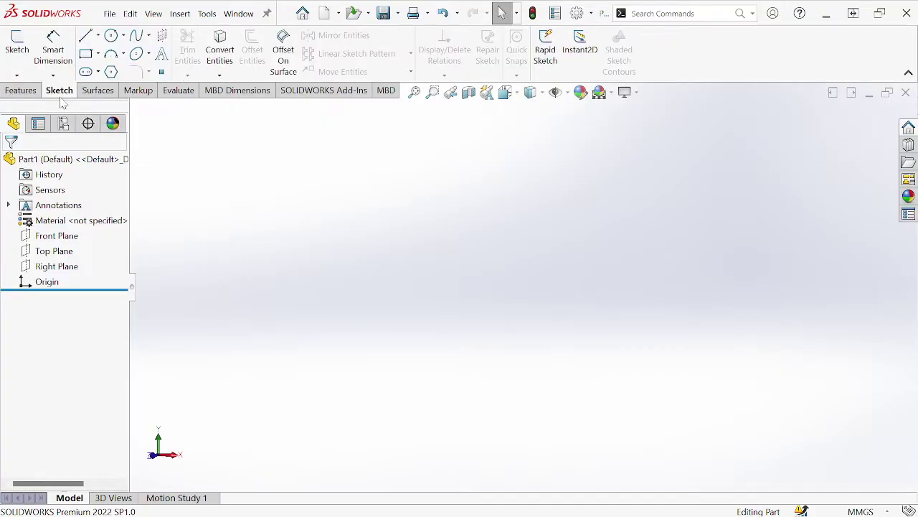
left_click(21, 91)
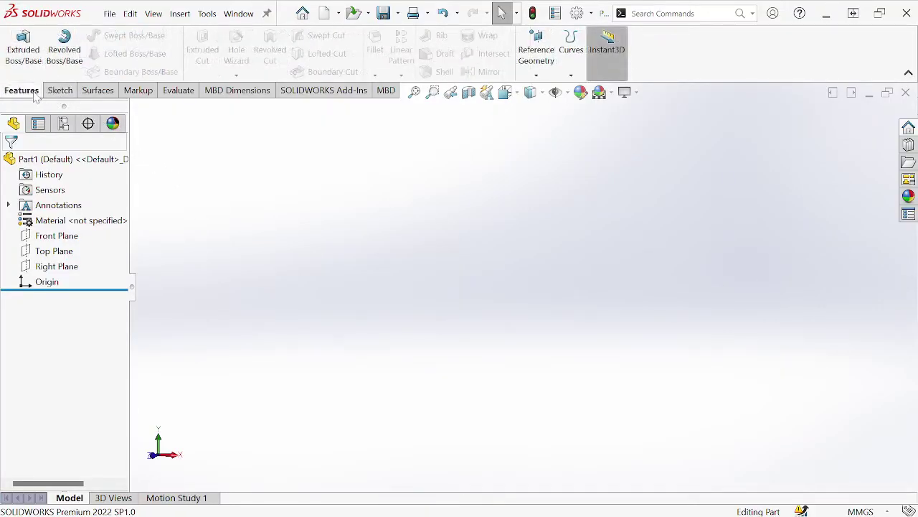
- Start a Reference Geometry Plane and expand the Part1 flyout feature tree
left_click(536, 77)
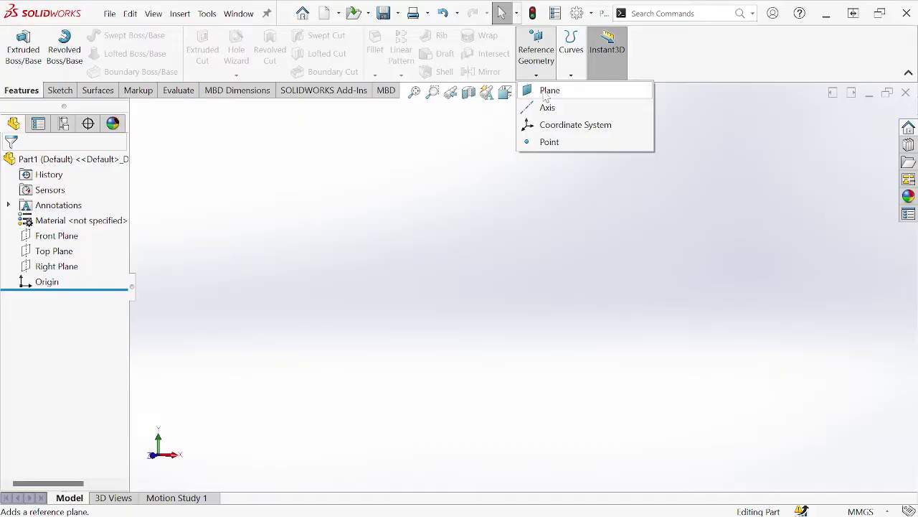
left_click(547, 91)
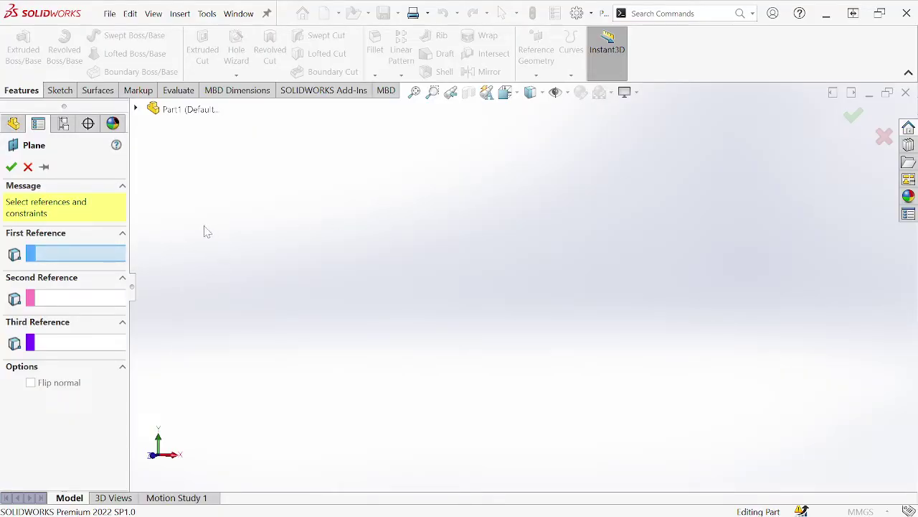
left_click(137, 110)
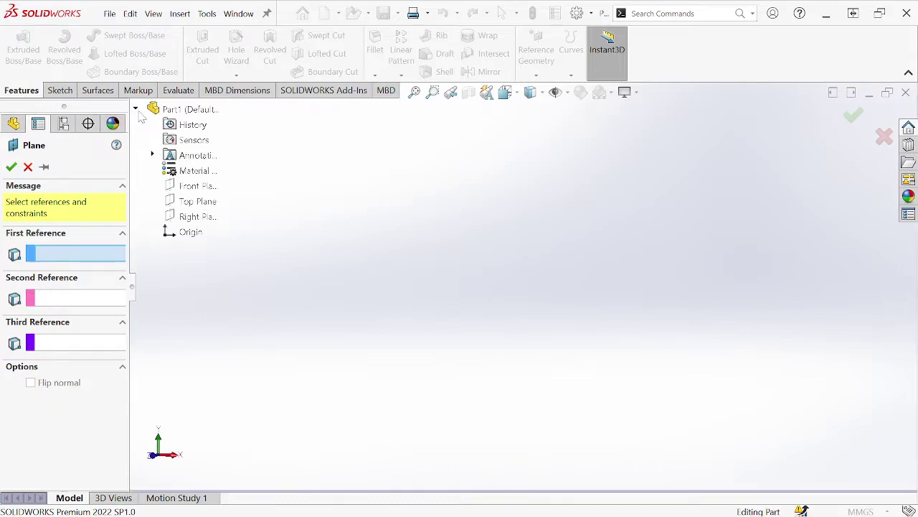
- Offset a plane 90.00mm from Front Plane, flipped to the other side
left_click(198, 188)
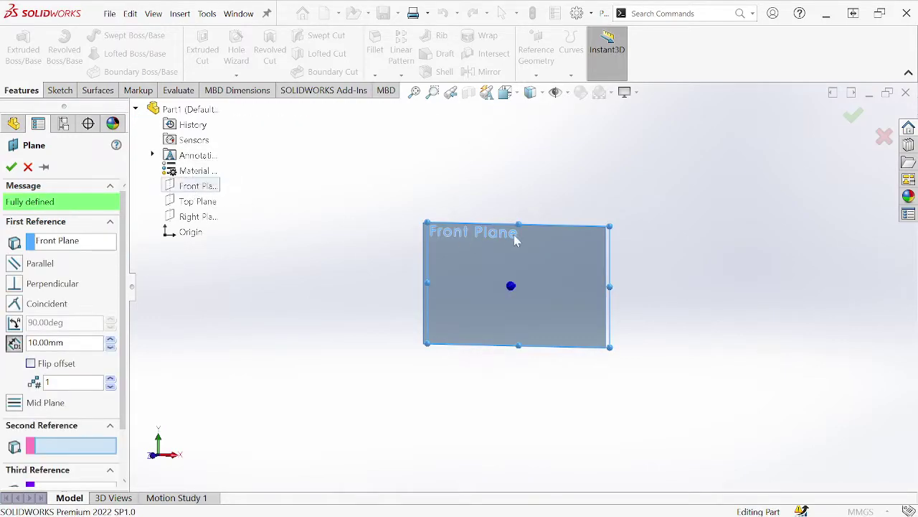
middle_click_drag(659, 231, 599, 279)
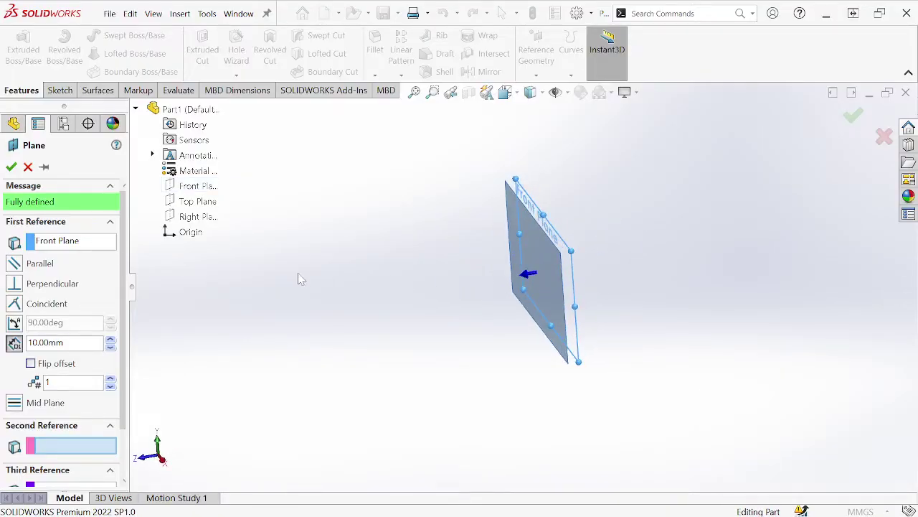
left_click(110, 340)
left_click(111, 340)
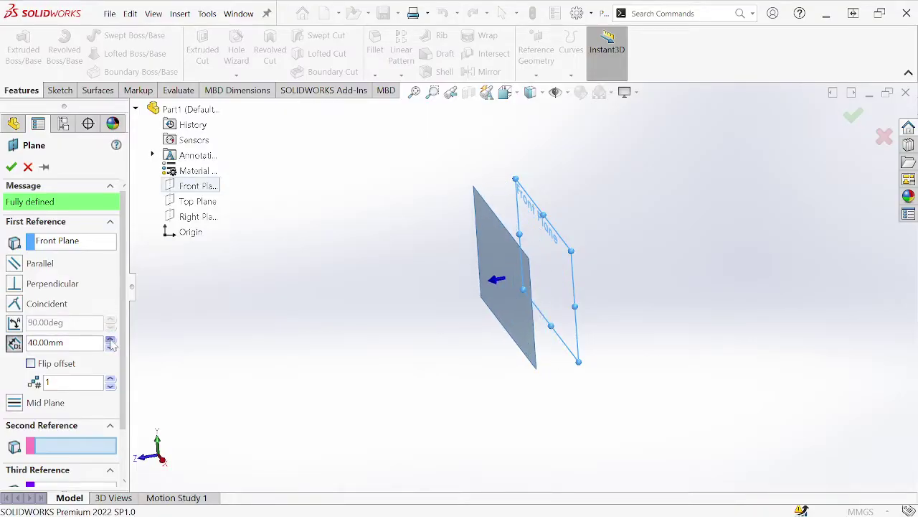
left_click(111, 341)
left_click(111, 340)
left_click(111, 340)
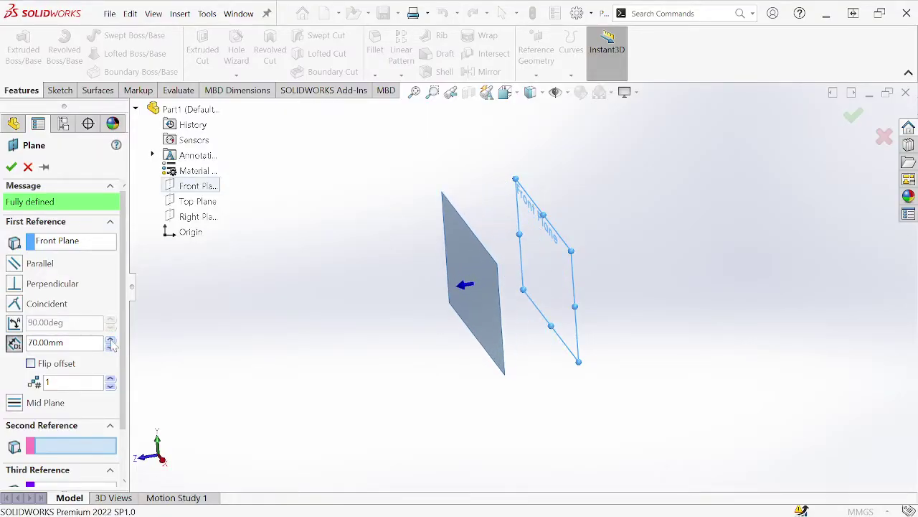
left_click(111, 340)
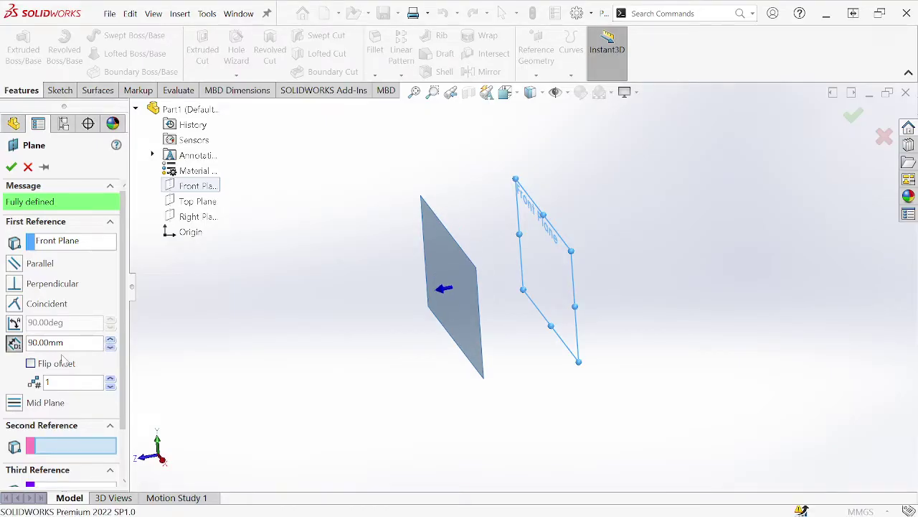
left_click(30, 364)
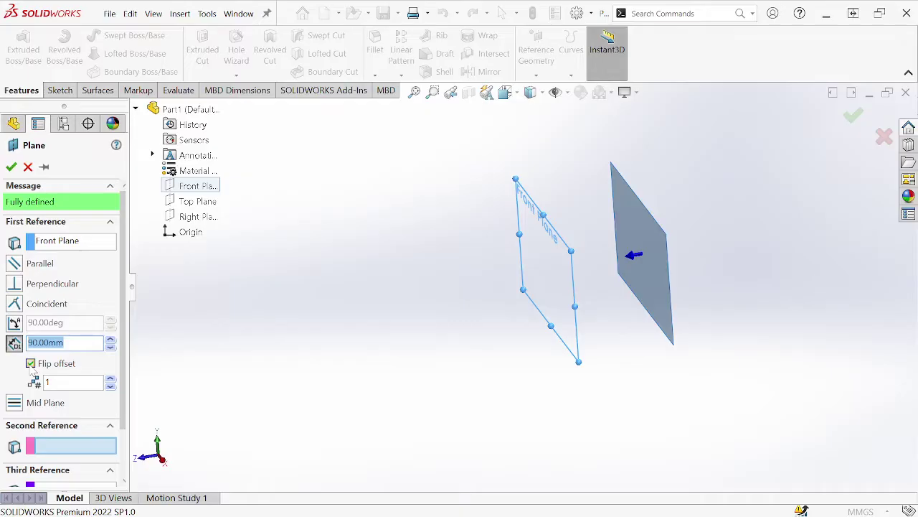
- Set the number of planes to 3 and create Plane1 to Plane3
left_click(110, 380)
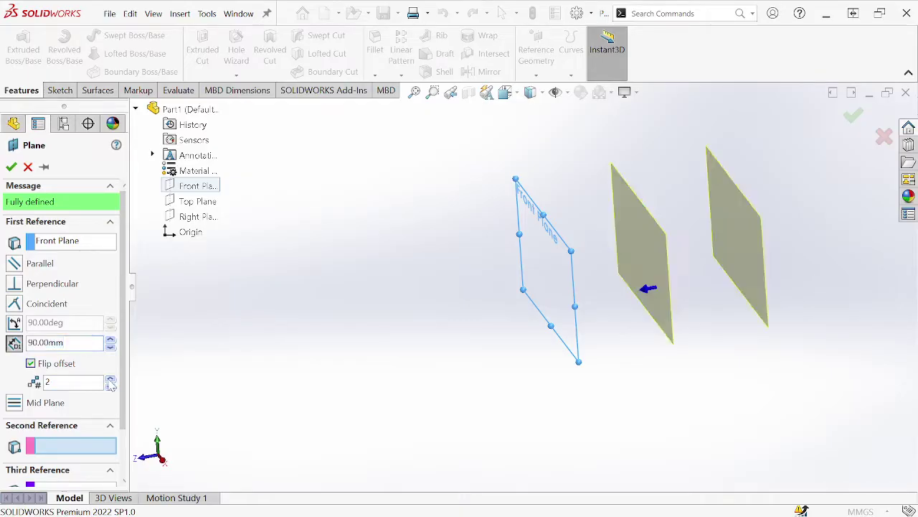
left_click(111, 380)
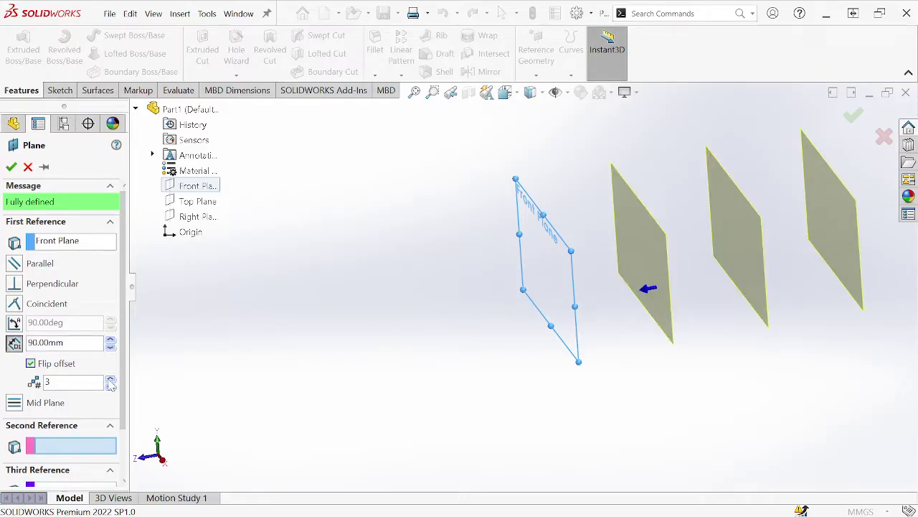
scroll(86, 309, "down", 2)
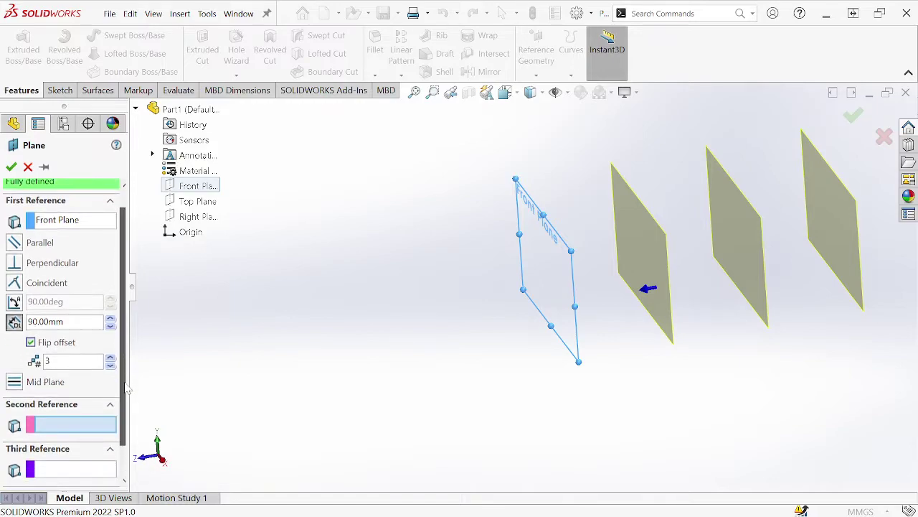
left_click(13, 167)
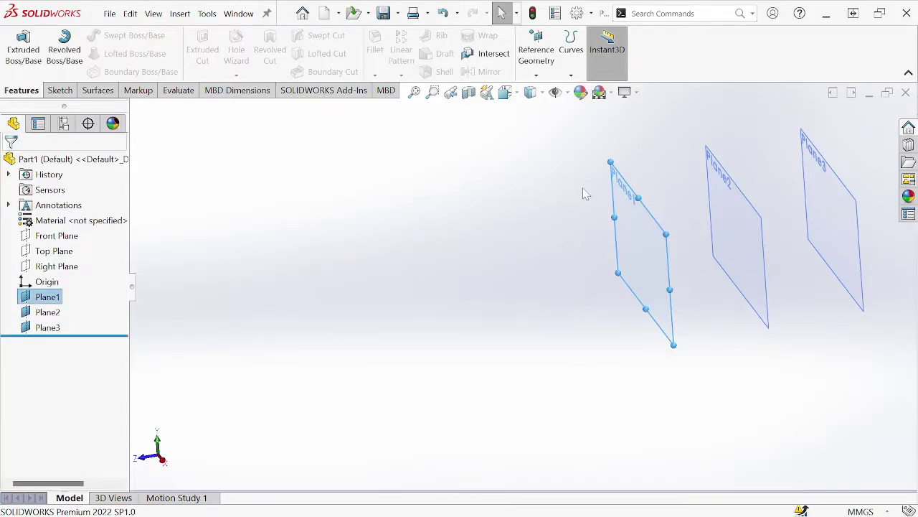
- Show Front, Top and Right Planes alongside Plane1–Plane3 and orbit to see all six
left_click(784, 201)
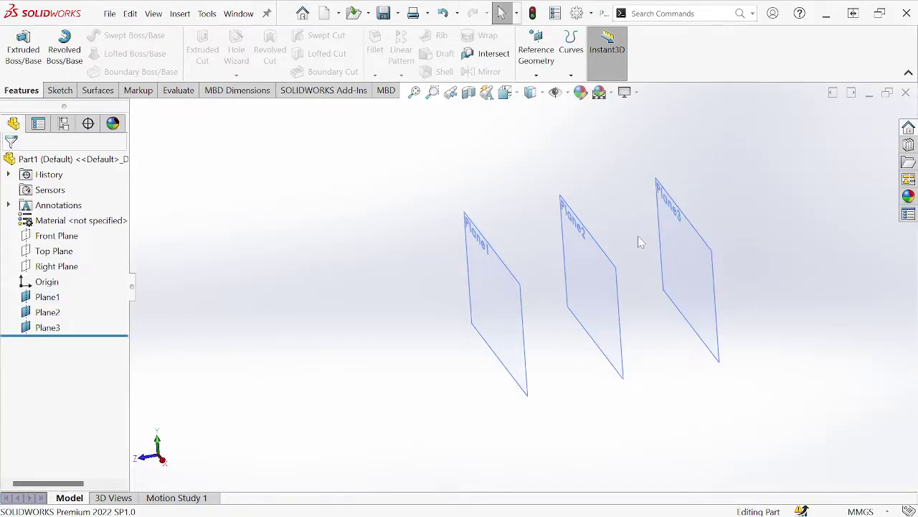
middle_click_drag(617, 239, 642, 275)
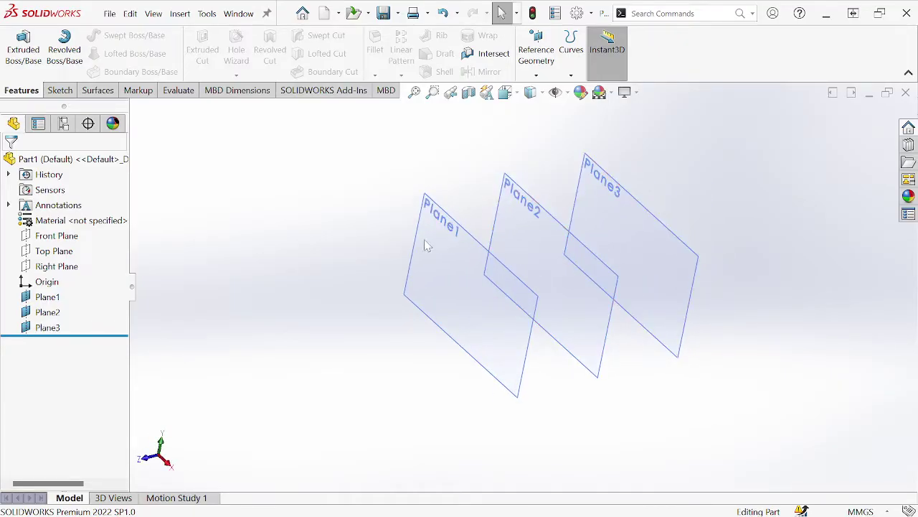
left_click(65, 238)
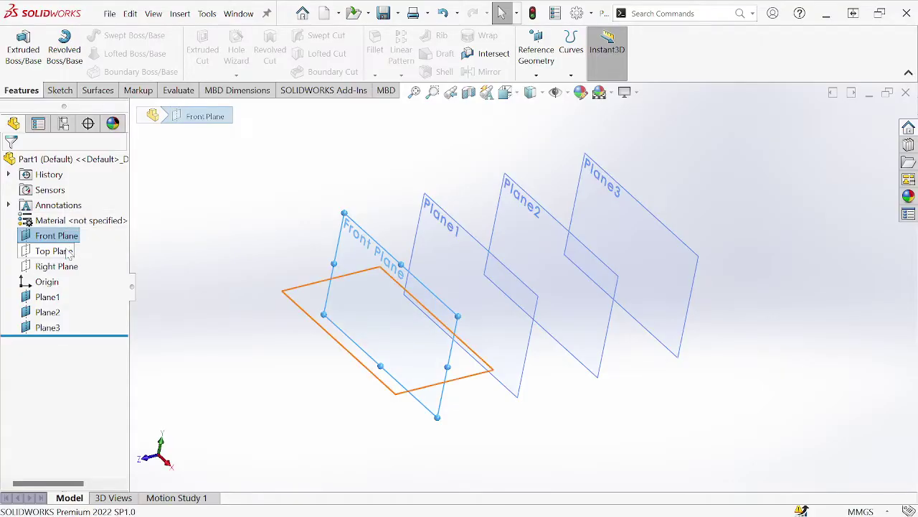
left_click(64, 255)
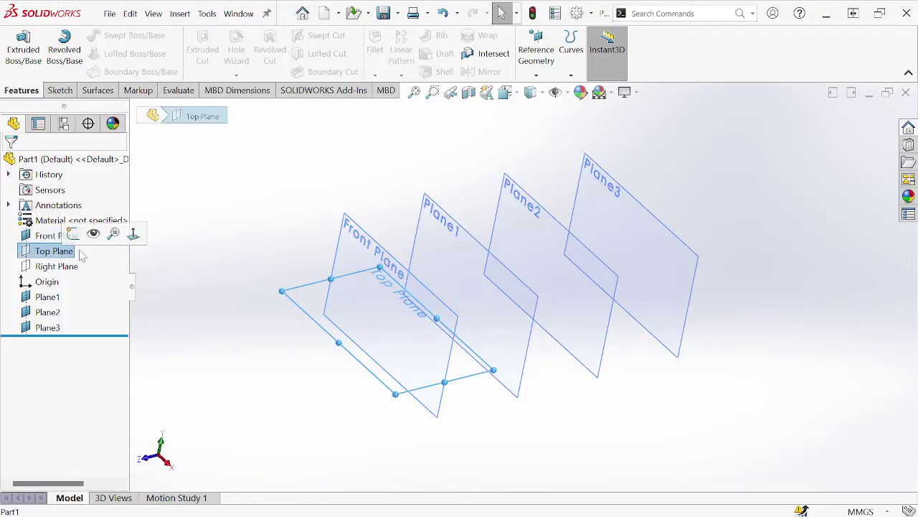
left_click(64, 266)
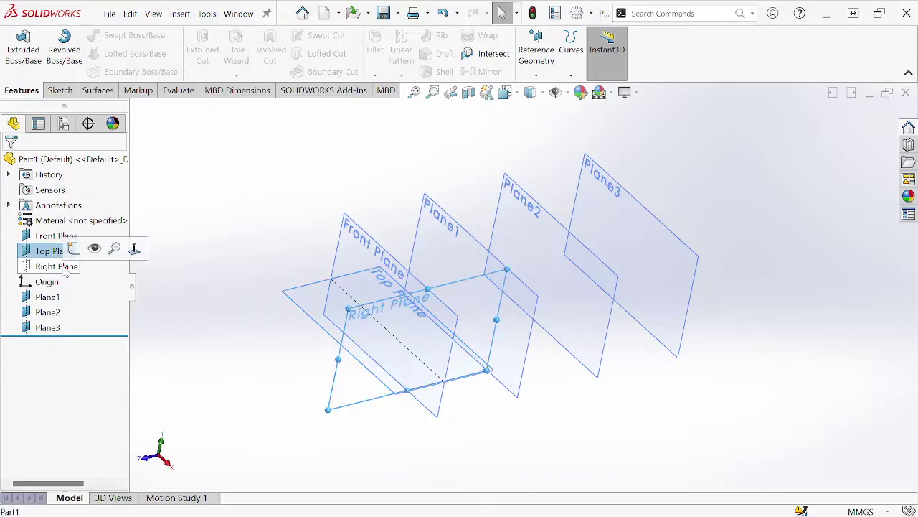
left_click(236, 234)
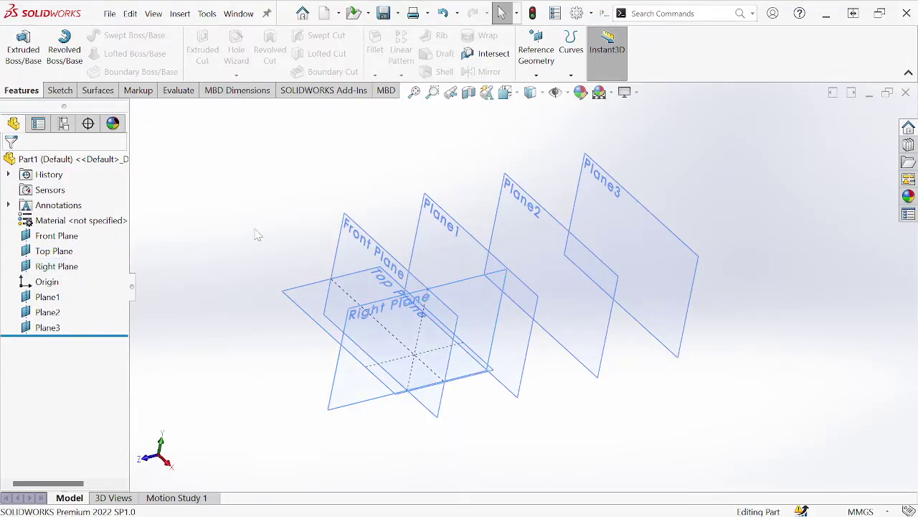
middle_click_drag(430, 242, 407, 189)
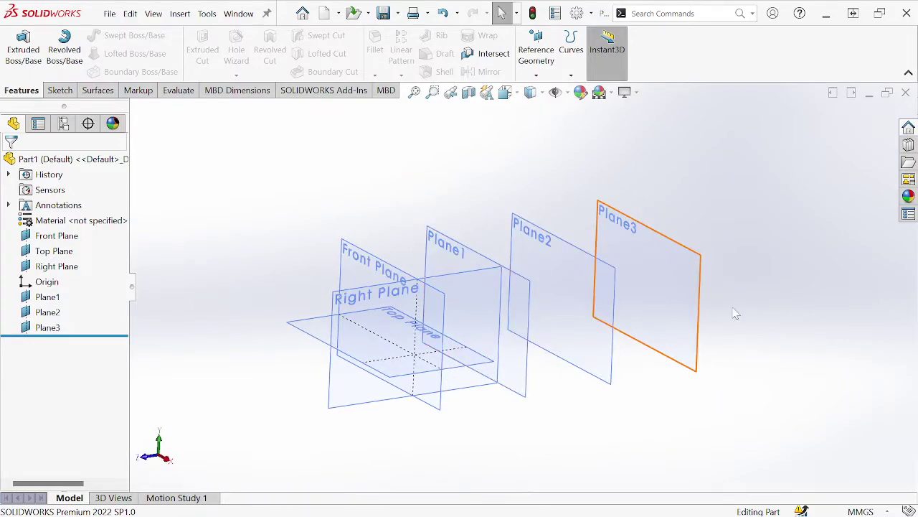
middle_click_drag(588, 322, 563, 316)
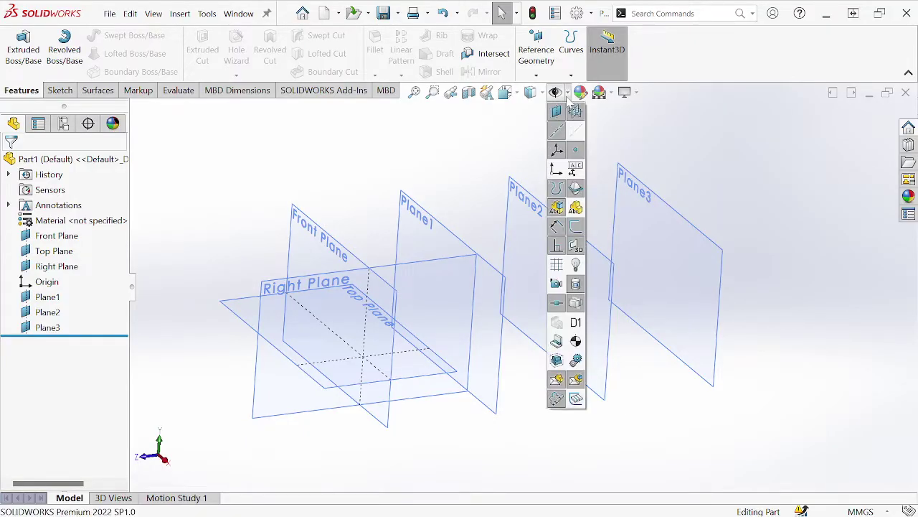
- Turn View Planes off and back on to hide and reshow all reference planes
left_click(567, 96)
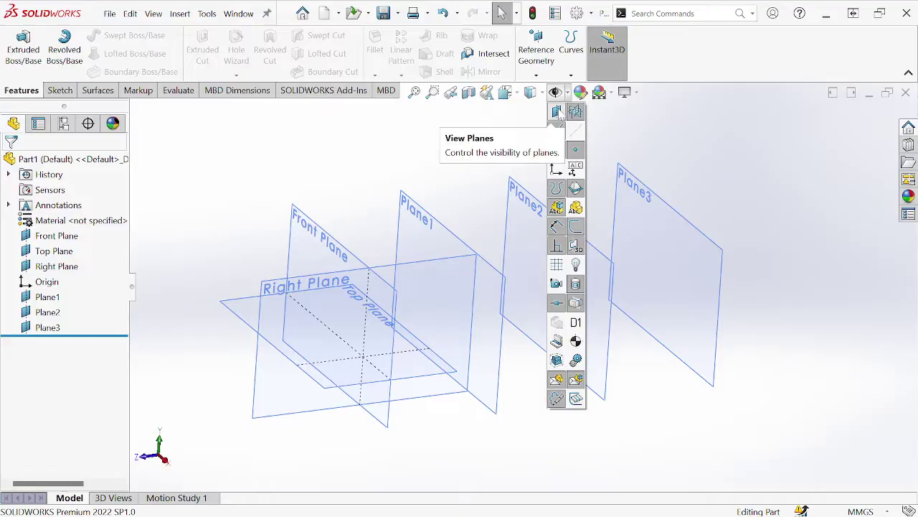
left_click(558, 112)
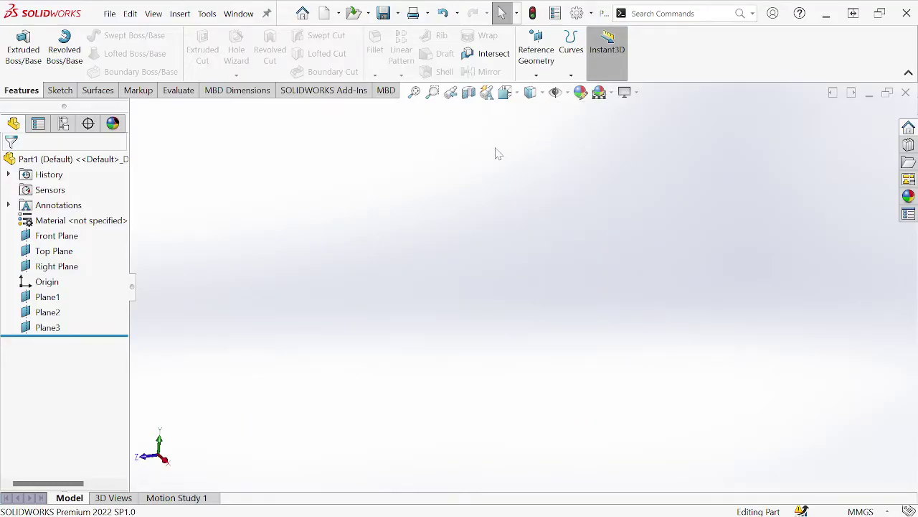
left_click(568, 97)
left_click(559, 112)
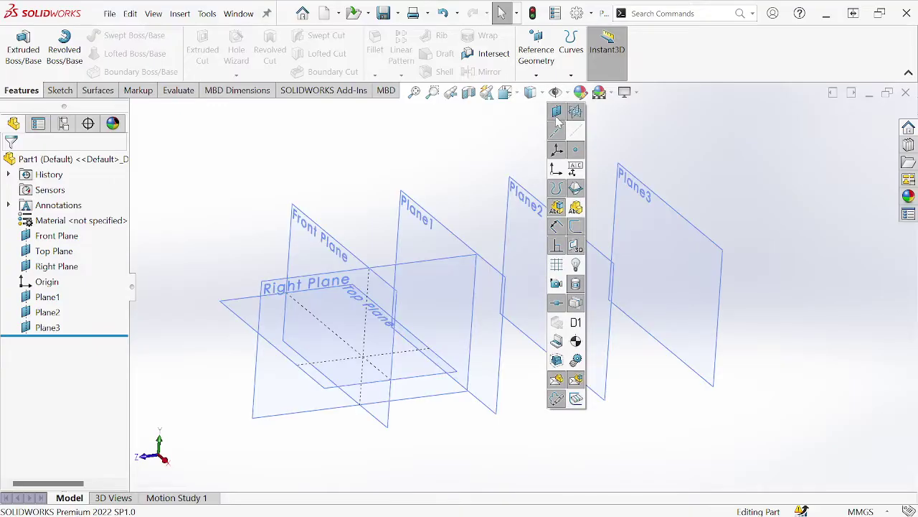
- Orbit around the planes, then switch to the standard Right view
scroll(478, 167, "up", 3)
middle_click_drag(481, 190, 522, 167)
scroll(514, 249, "down", 4)
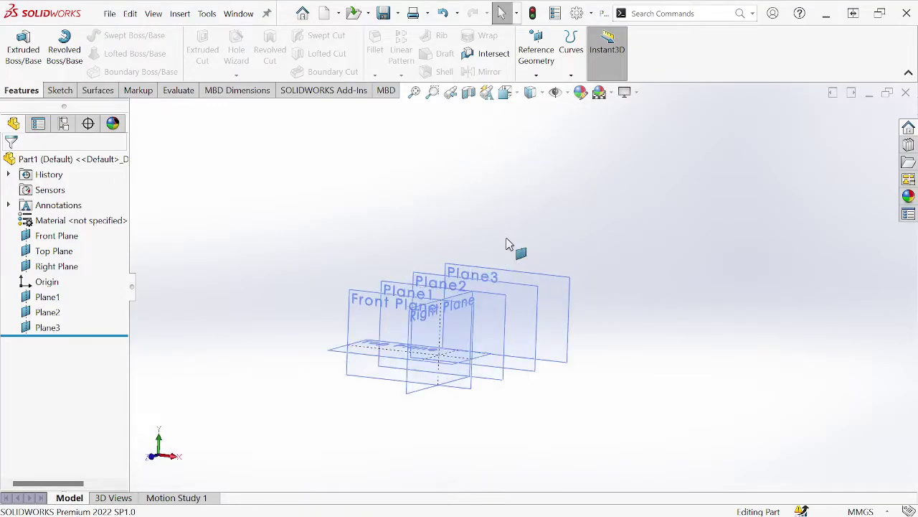
middle_click_drag(512, 250, 478, 235)
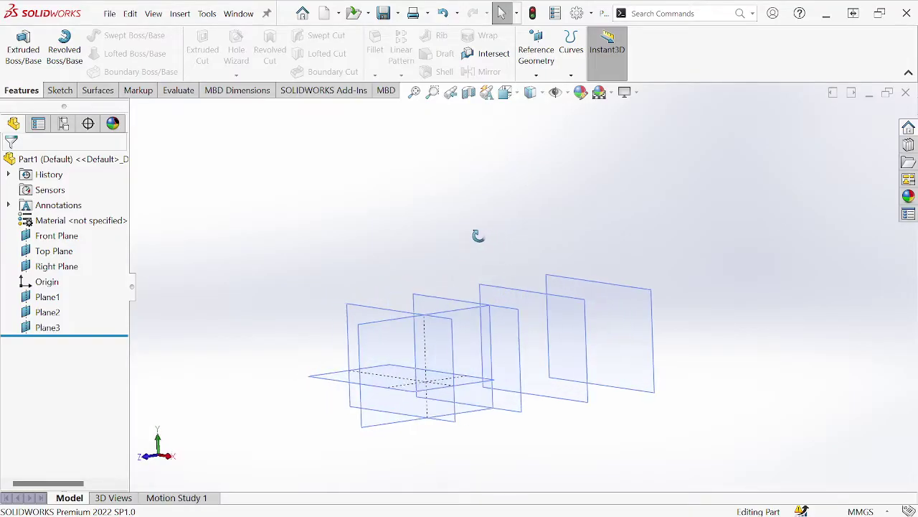
left_click(505, 91)
left_click(470, 300)
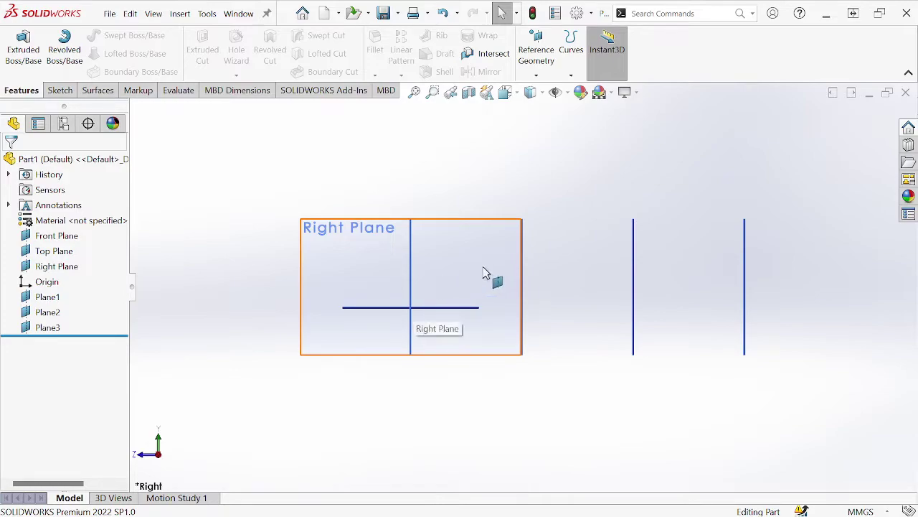
- On the Right Plane, sketch a horizontal line and an angled line rising up-left from its end
left_click(56, 265)
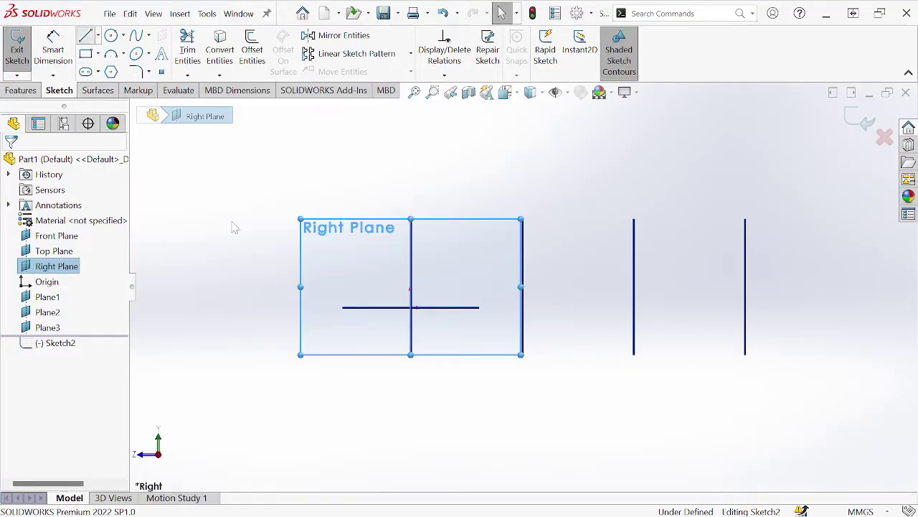
left_click(310, 285)
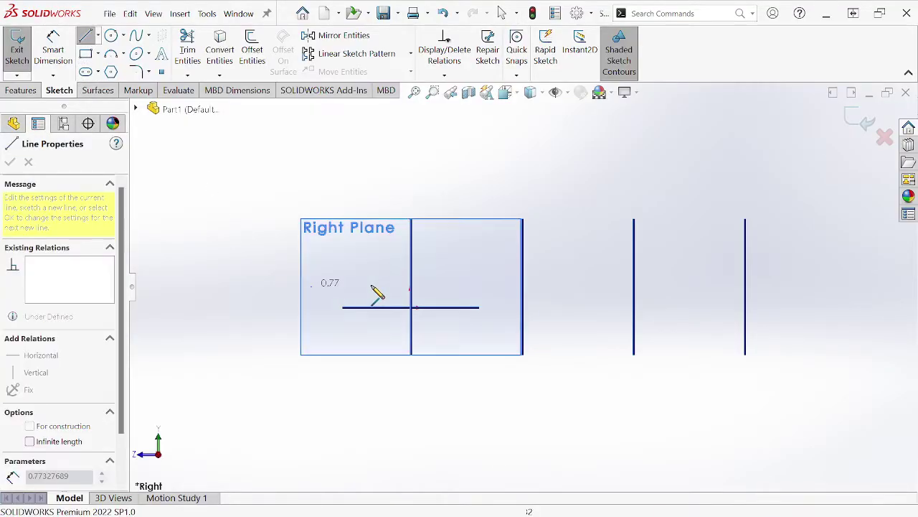
left_click(372, 287)
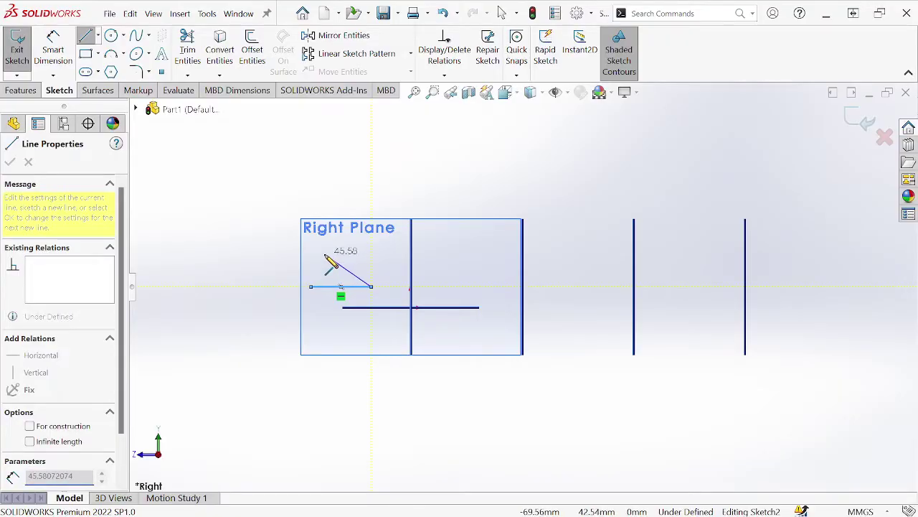
left_click(325, 255)
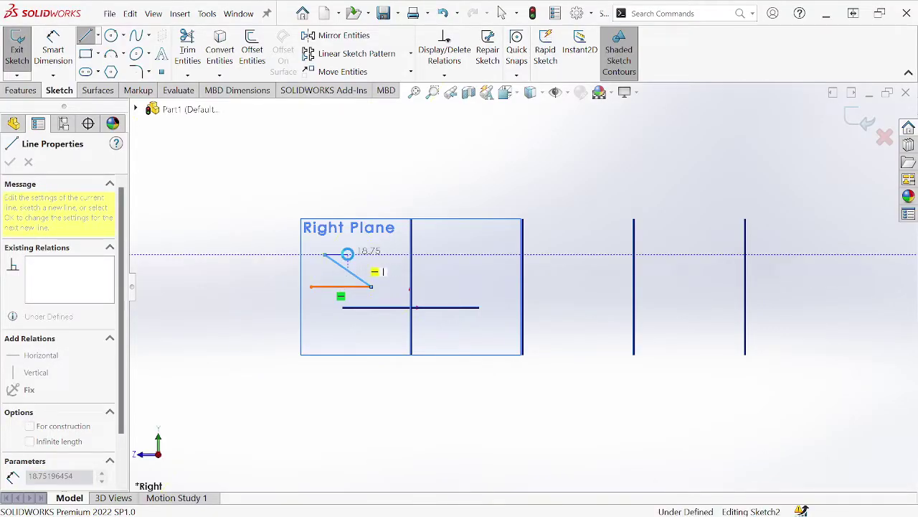
key("Escape")
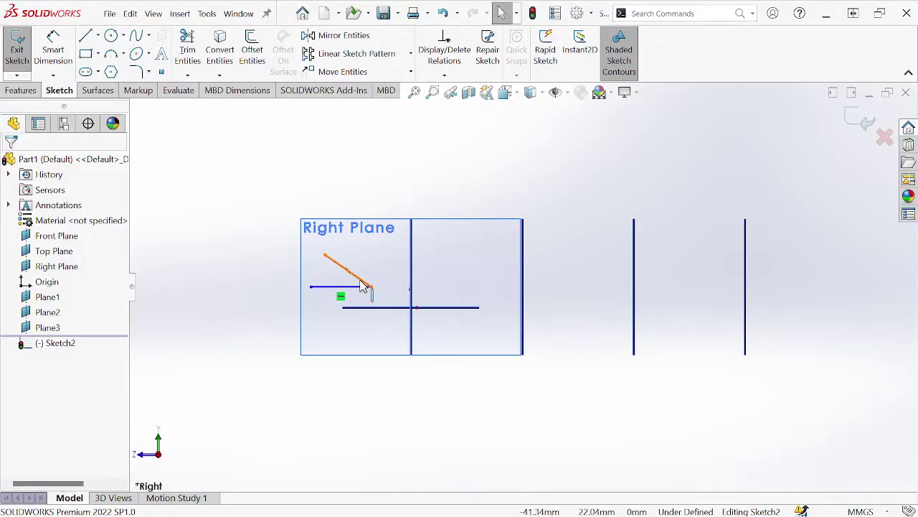
- Make the angled line a construction line with For construction
left_click(362, 285)
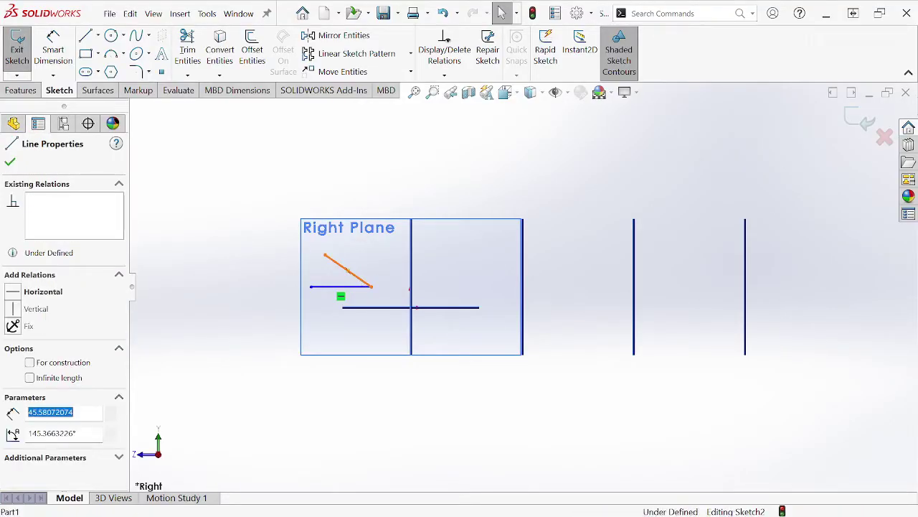
left_click(10, 161)
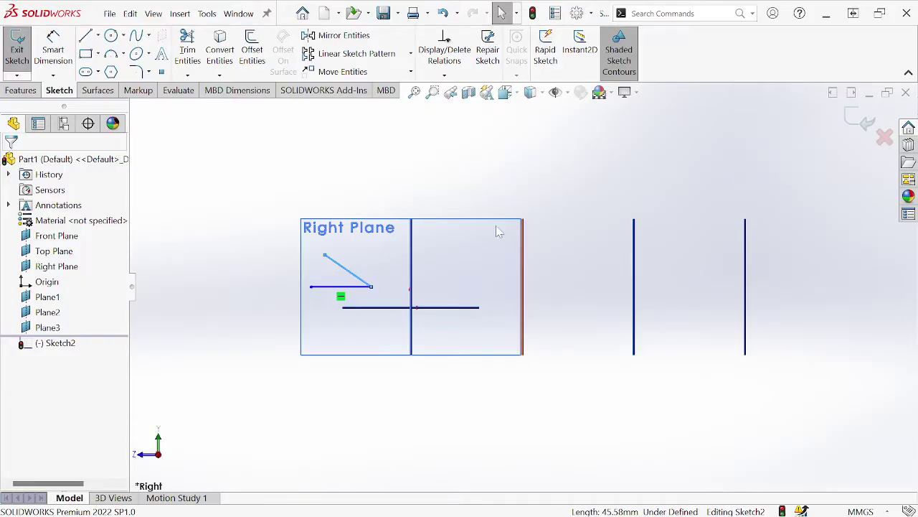
left_click(377, 268)
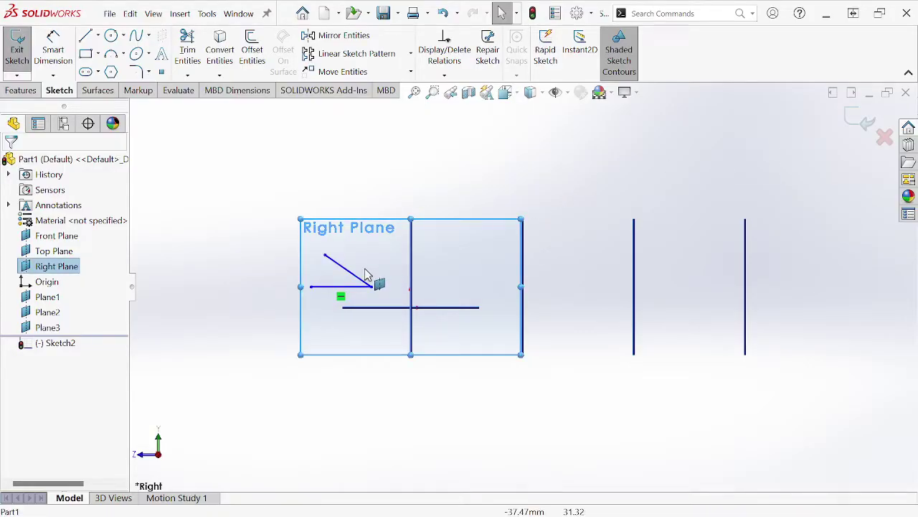
left_click(366, 285)
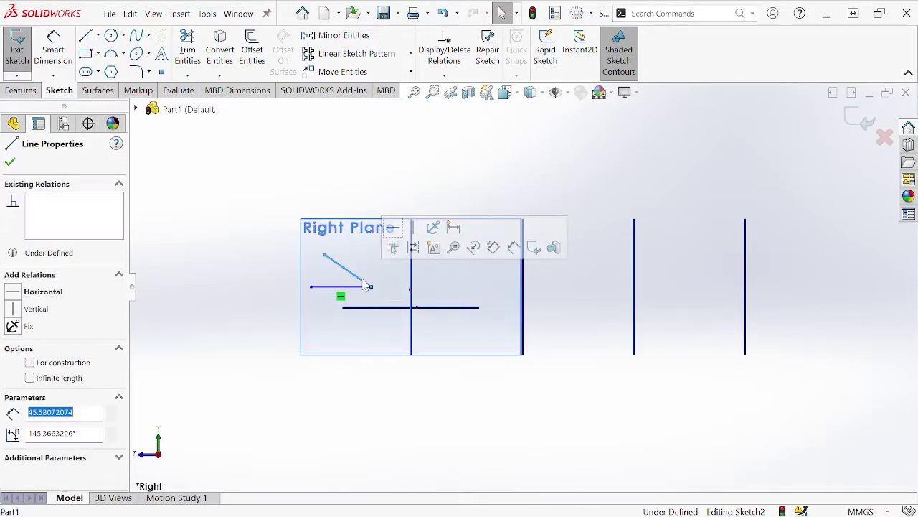
left_click(30, 363)
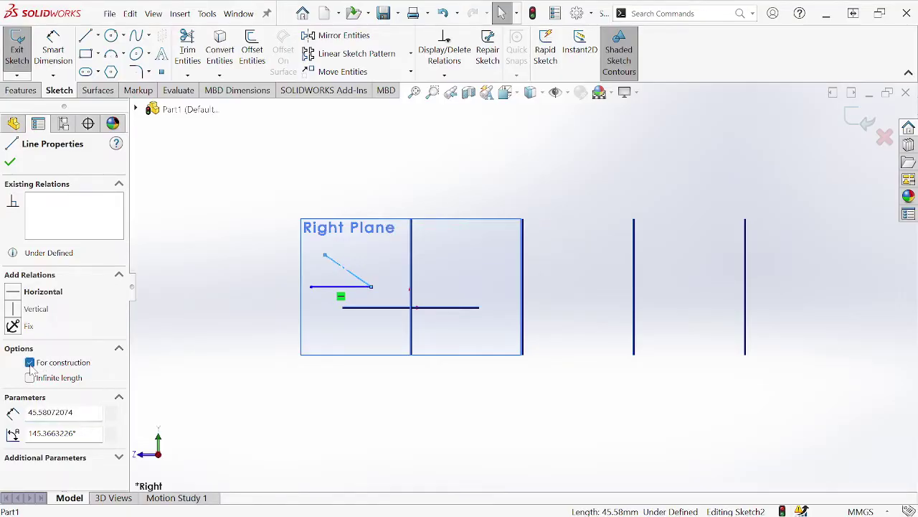
left_click(10, 164)
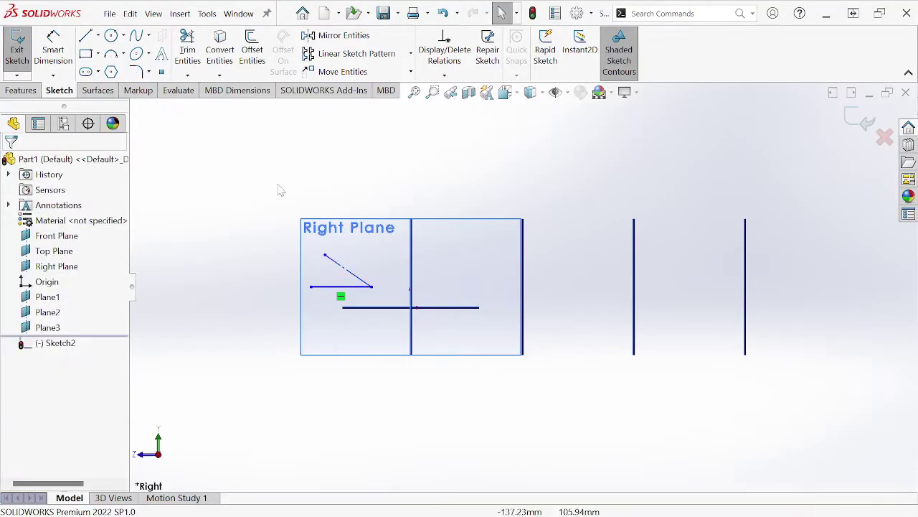
- Exit the sketch and create Plane4 perpendicular to Right Plane through Line2@Sketch2
left_click(861, 119)
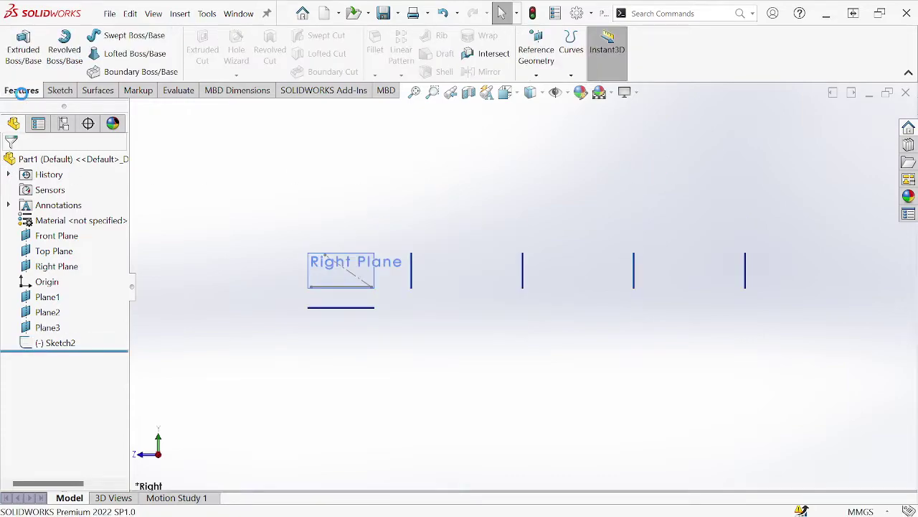
left_click(536, 75)
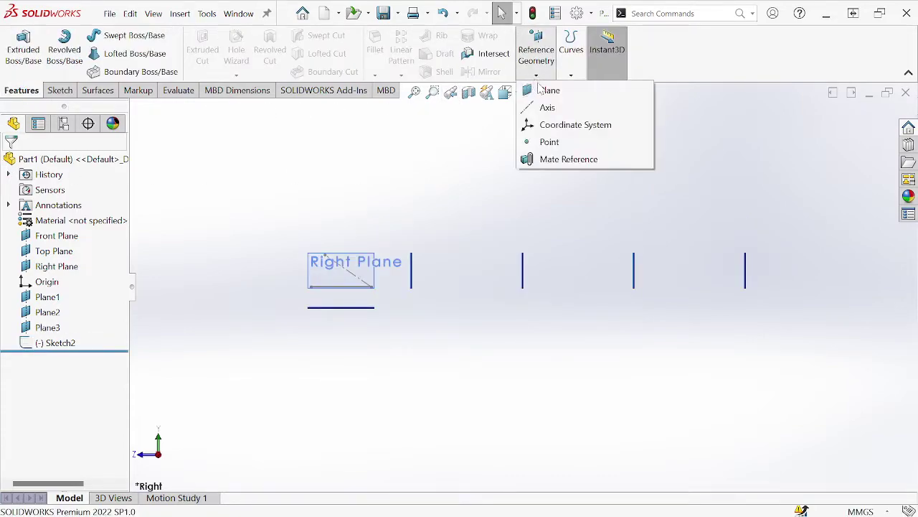
left_click(547, 91)
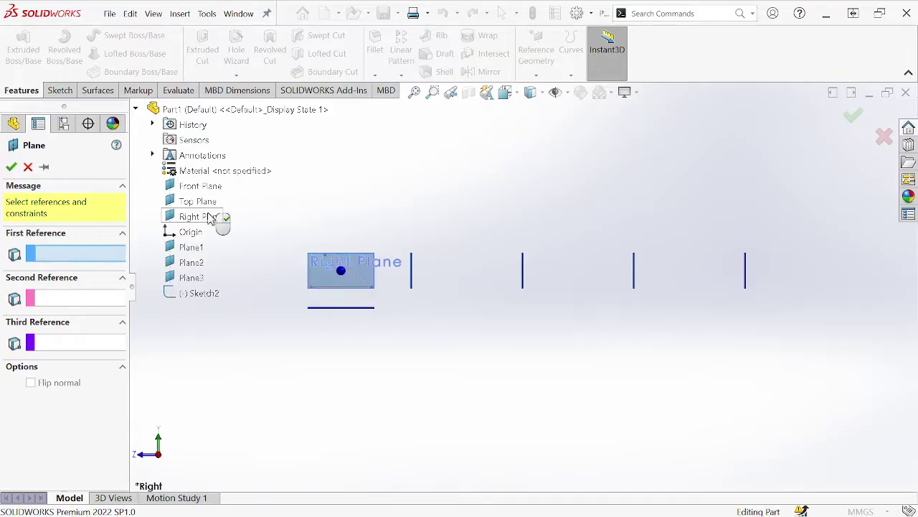
left_click(208, 216)
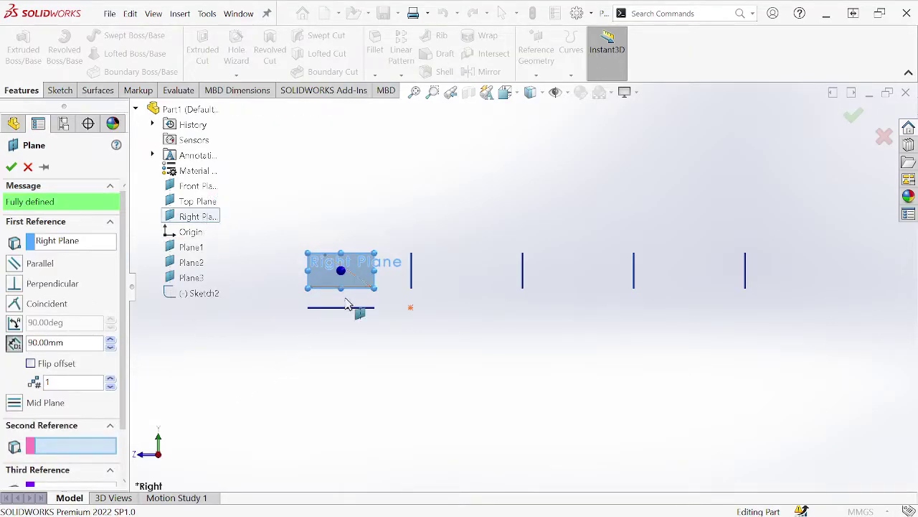
left_click(372, 286)
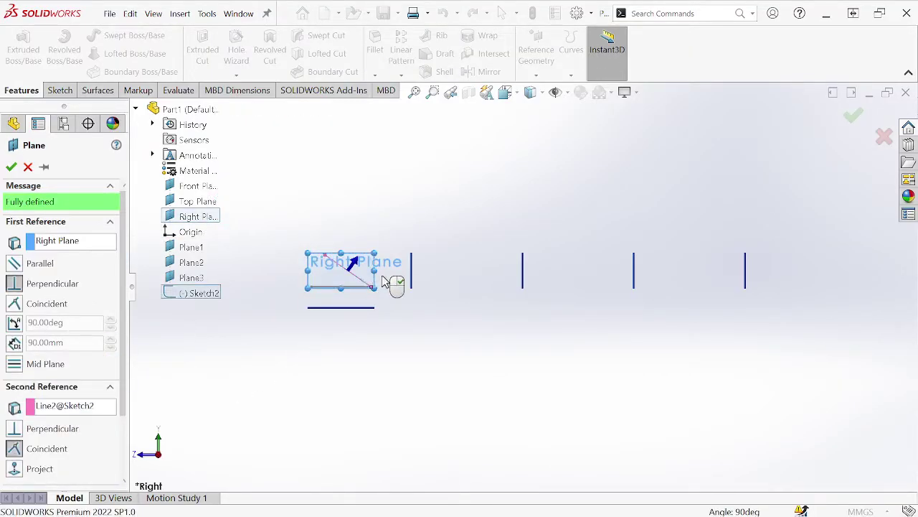
key("ctrl+7")
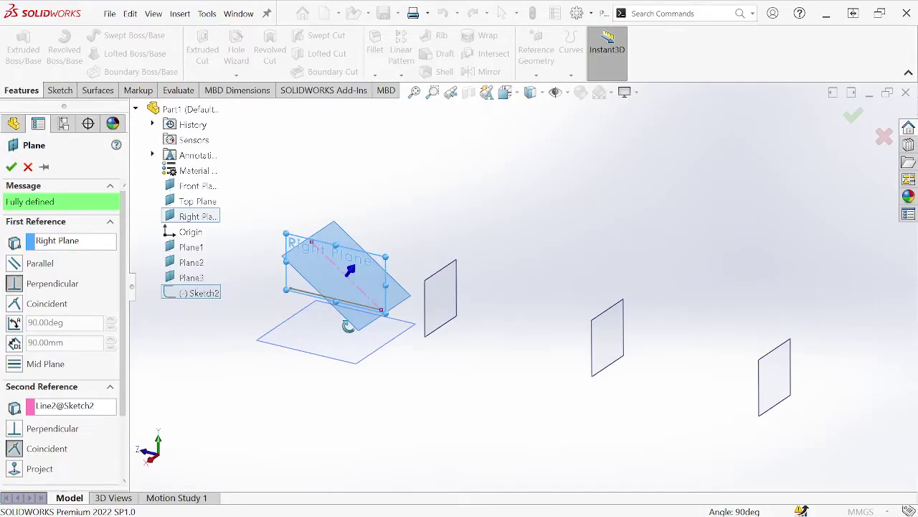
left_click(11, 166)
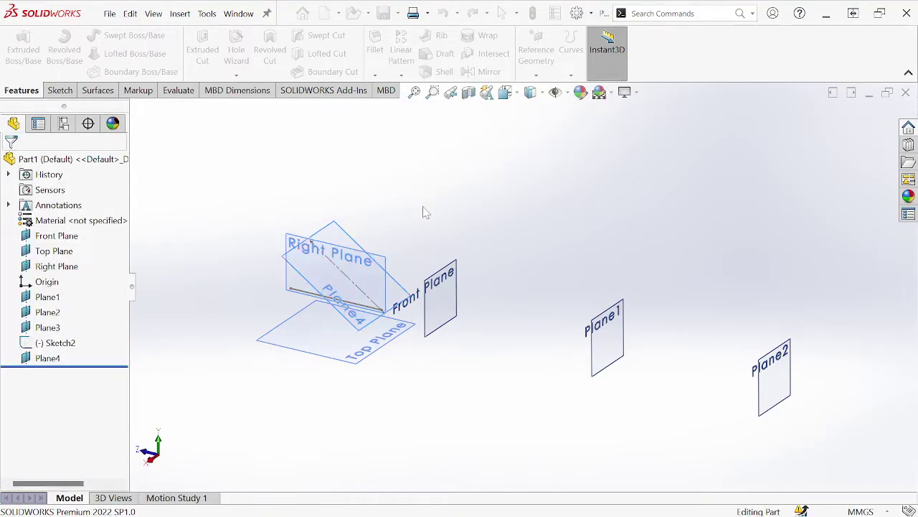
- Switch to the BlackH2 document, orbit the helicopter and select Plane2 near the nose
left_click(238, 14)
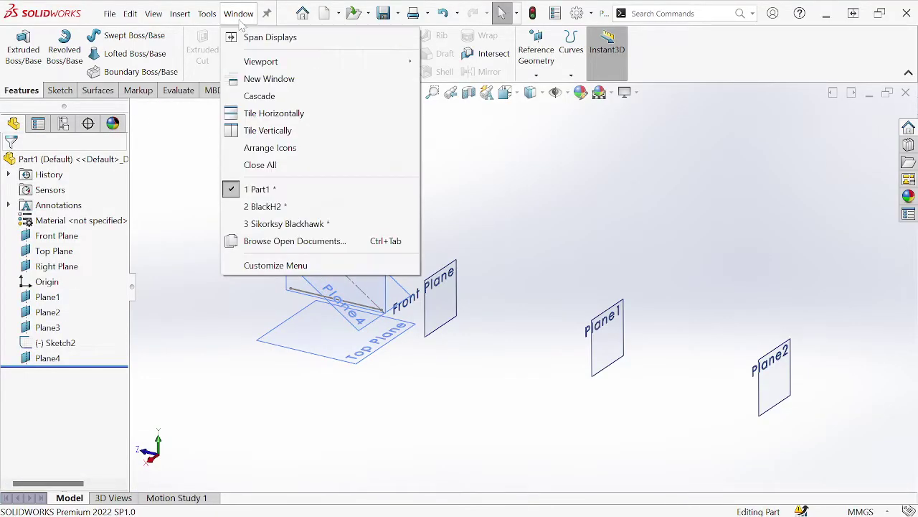
left_click(281, 208)
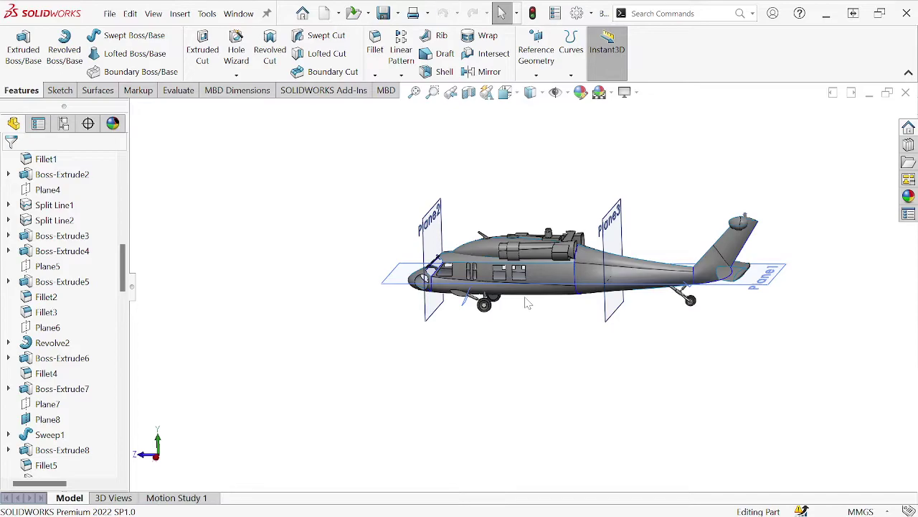
scroll(529, 300, "down", 4)
middle_click_drag(527, 300, 554, 290)
scroll(553, 290, "up", 4)
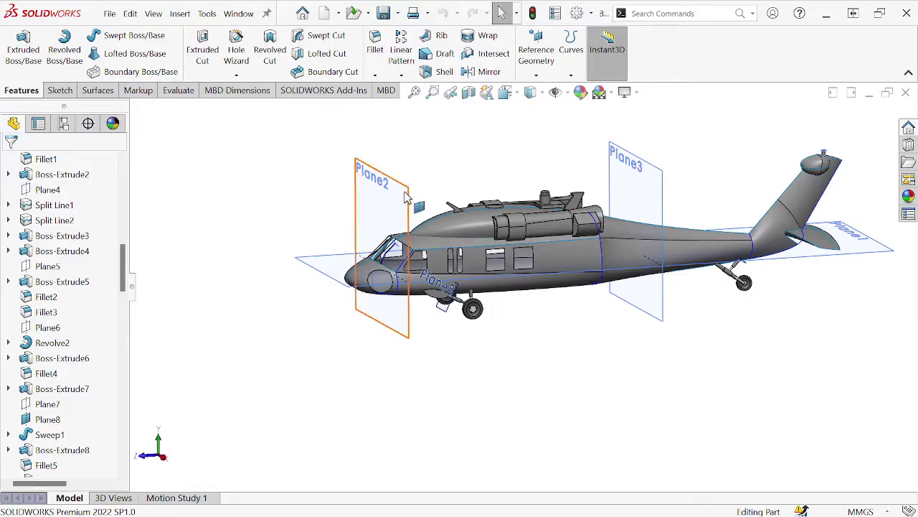
left_click(402, 199)
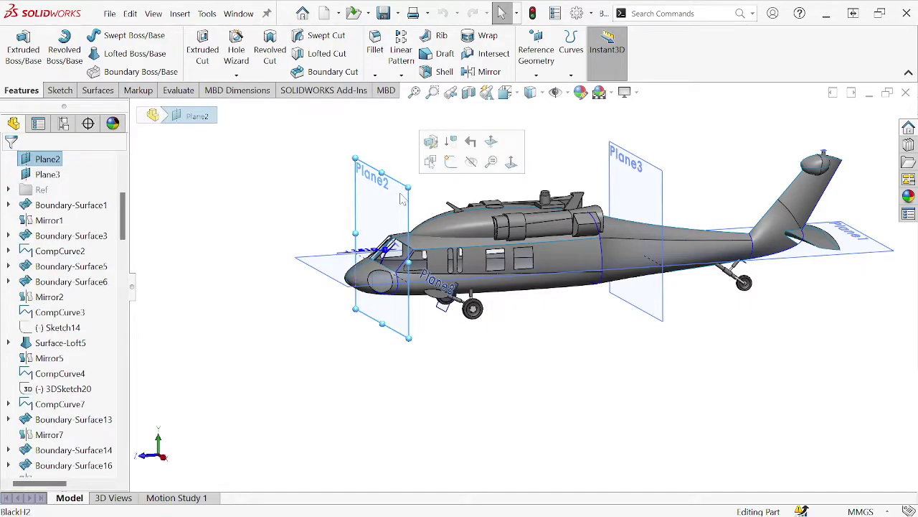
left_click(430, 160)
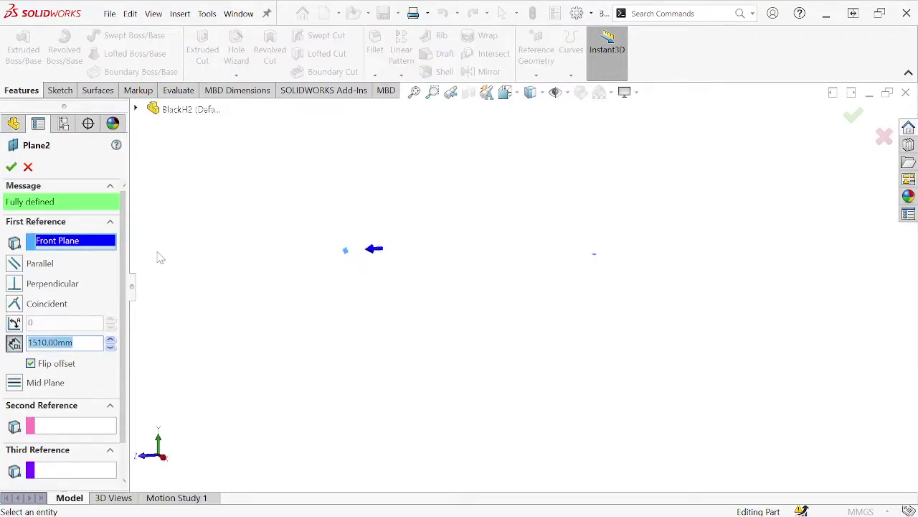
left_click(505, 92)
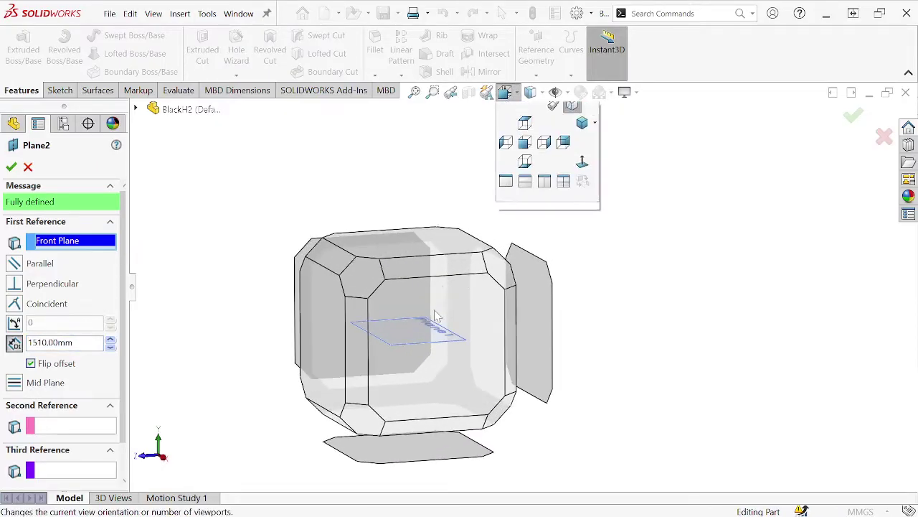
left_click(437, 316)
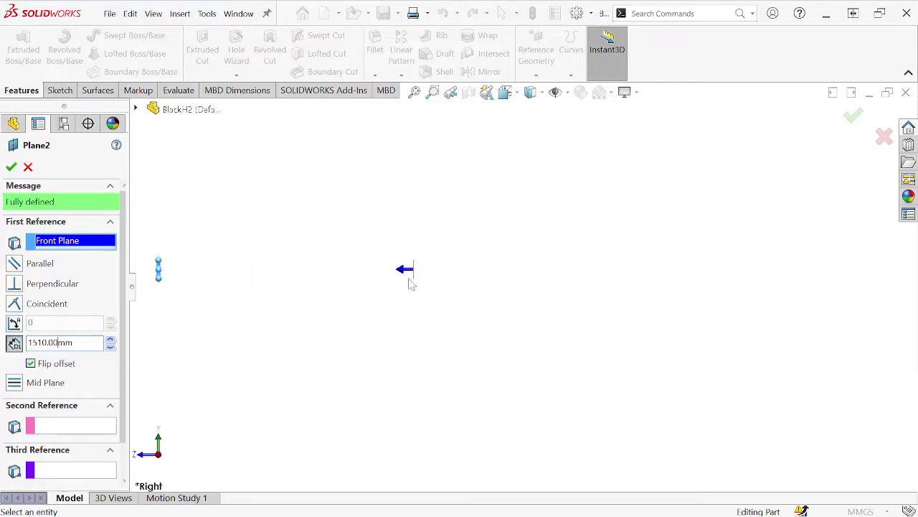
middle_click_drag(385, 262, 398, 265)
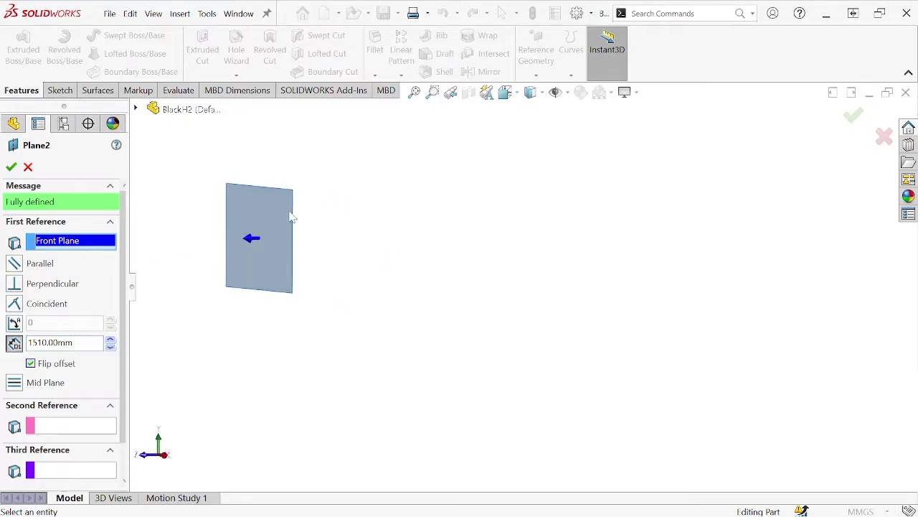
mouse_move(290, 217)
middle_mouse_down()
mouse_move(240, 294)
mouse_move(284, 281)
middle_mouse_up()
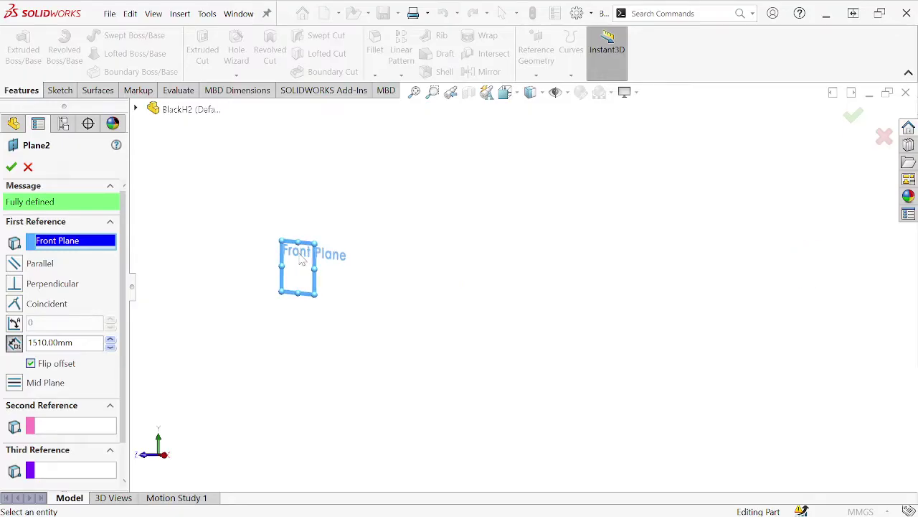
scroll(628, 287, "up", 3)
scroll(694, 280, "down", 1)
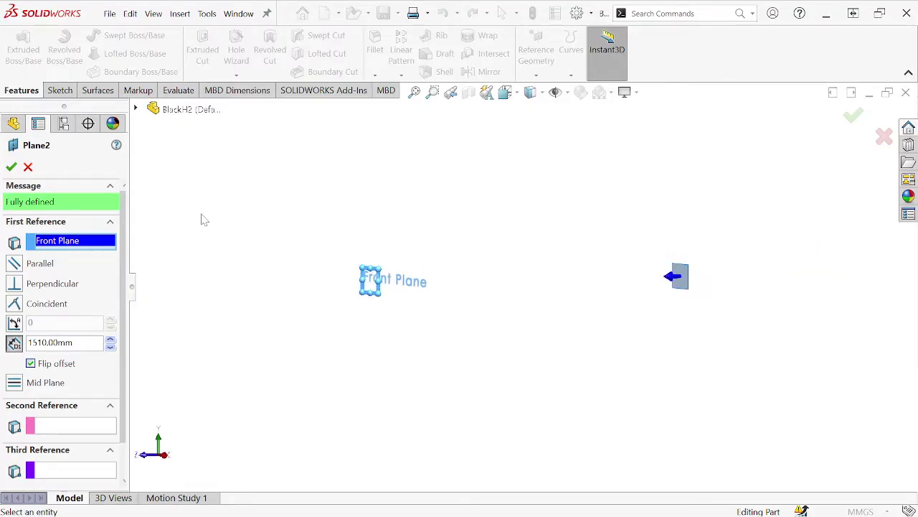
left_click(28, 167)
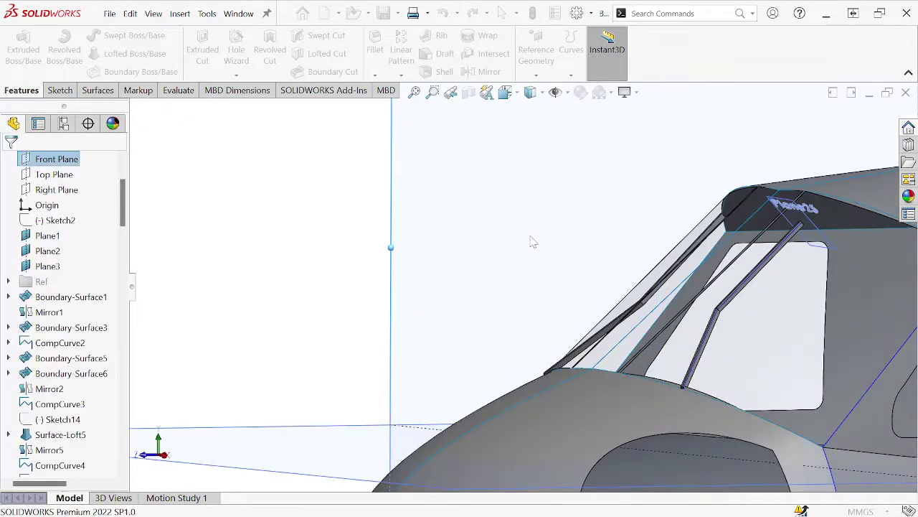
- Pick Plane2, orbit to the landing gear and use Edit Feature on Plane8
left_click(533, 242)
scroll(532, 242, "up", 5)
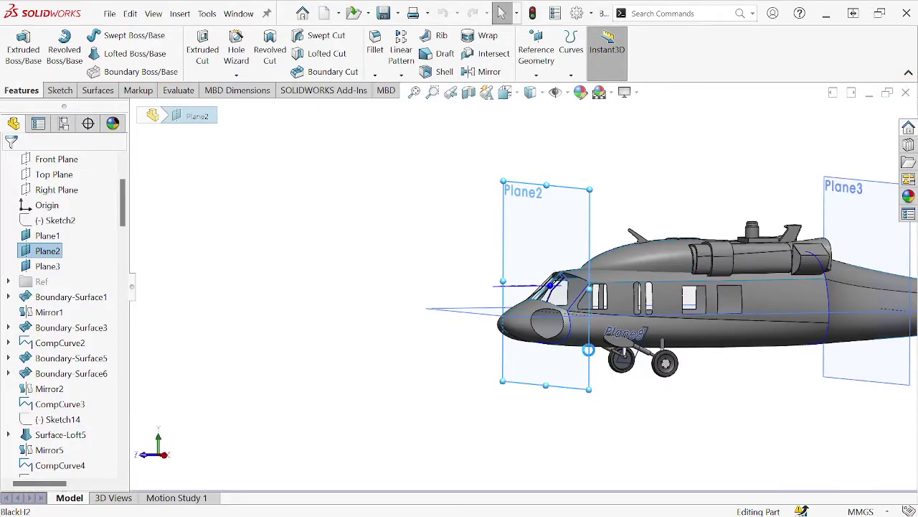
middle_click_drag(574, 348, 518, 373)
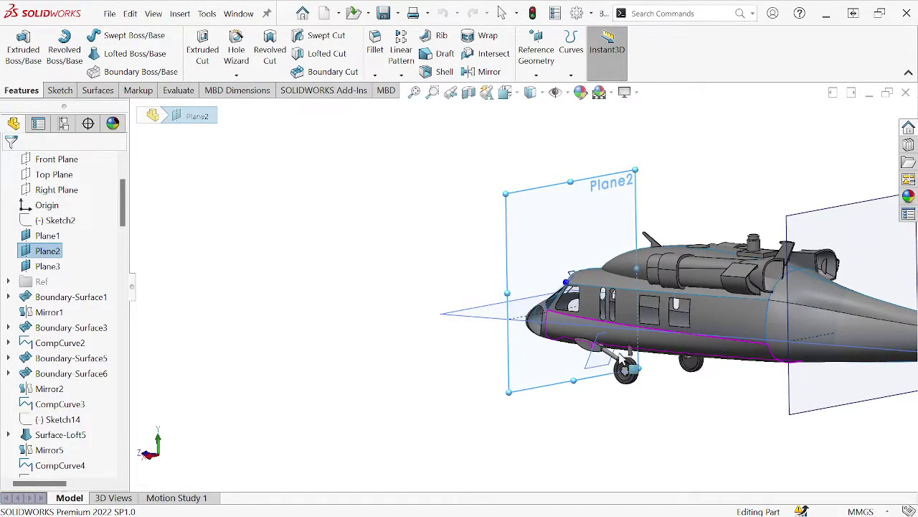
scroll(623, 361, "down", 5)
scroll(623, 360, "down", 3)
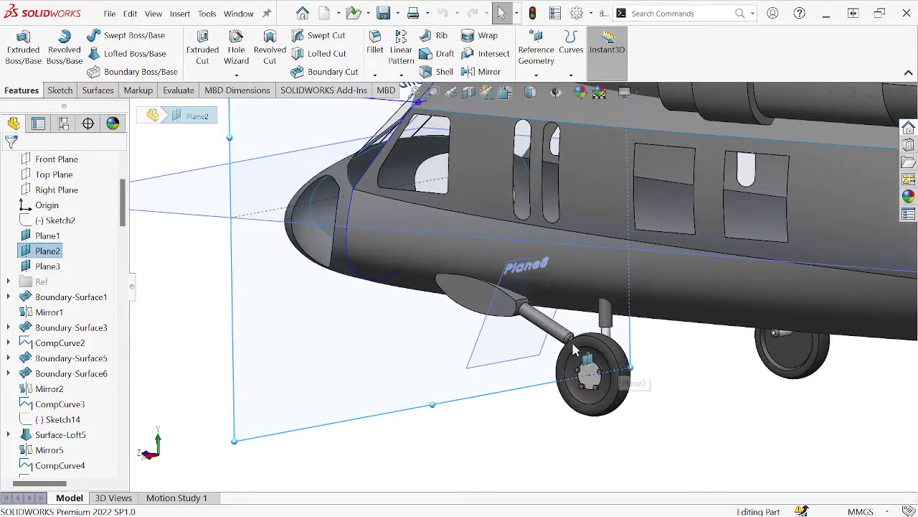
left_click(528, 342)
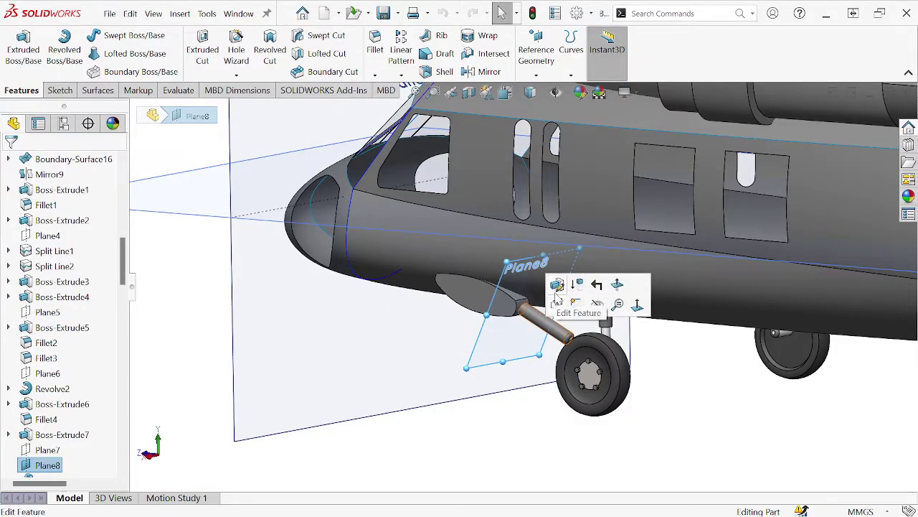
left_click(557, 288)
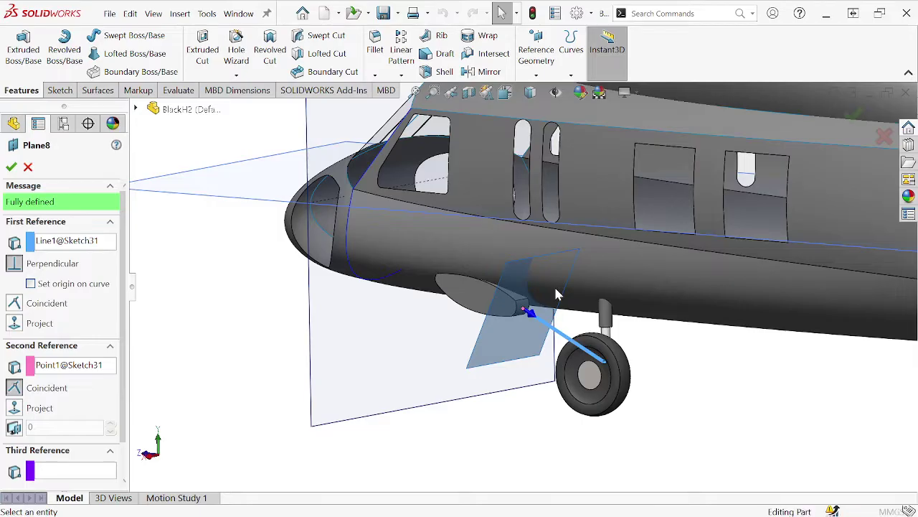
- Zoom around the landing-gear wheel and highlight Point1@Sketch31 as Plane8's second reference
scroll(557, 294, "down", 1)
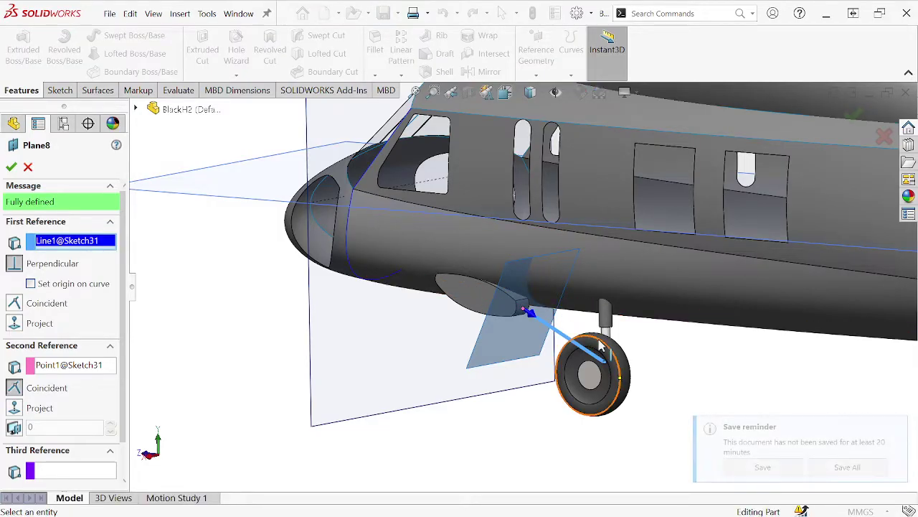
scroll(601, 346, "down", 4)
scroll(602, 346, "down", 1)
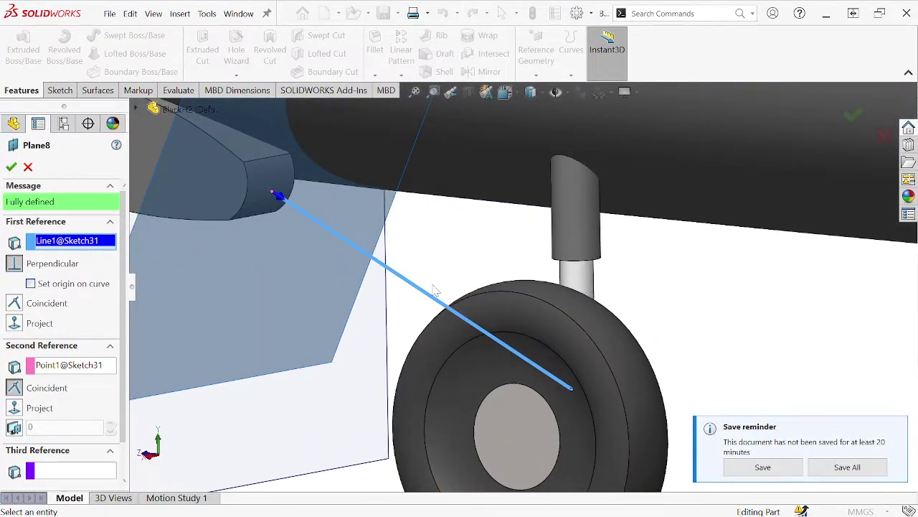
middle_click_drag(436, 287, 476, 328)
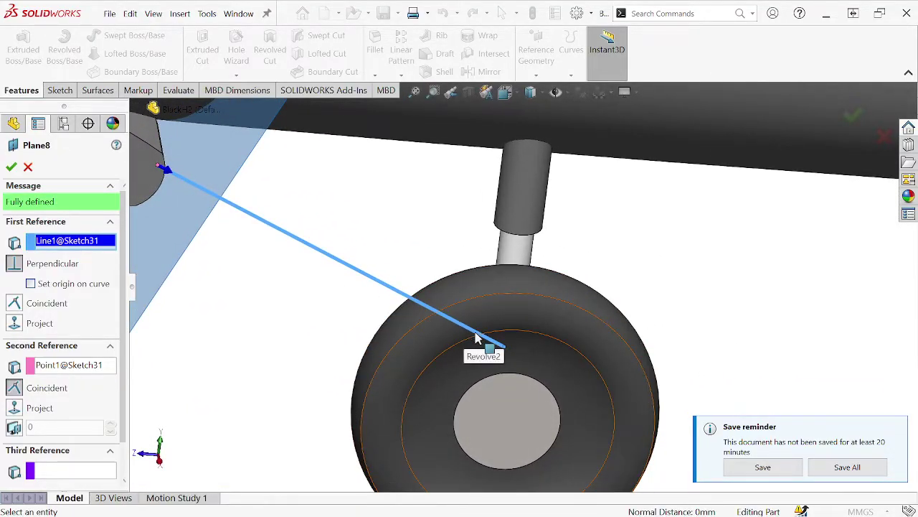
scroll(189, 198, "up", 3)
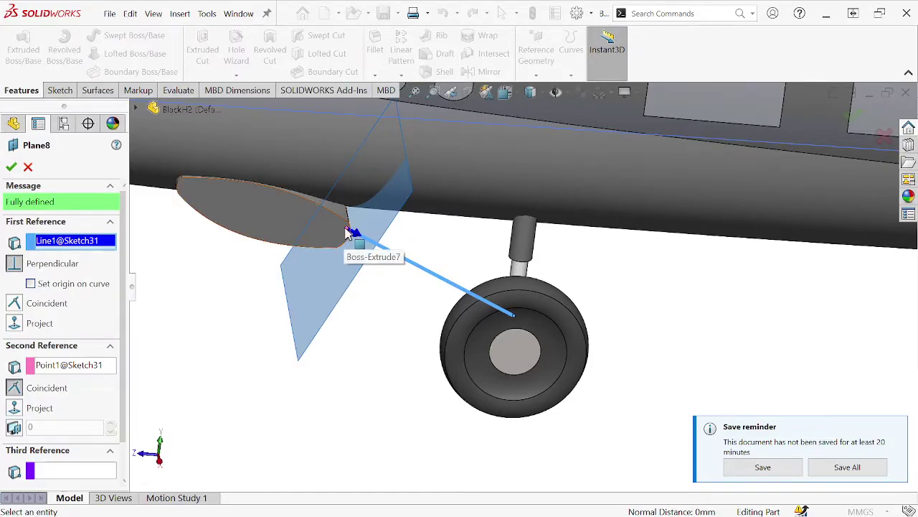
left_click(86, 370)
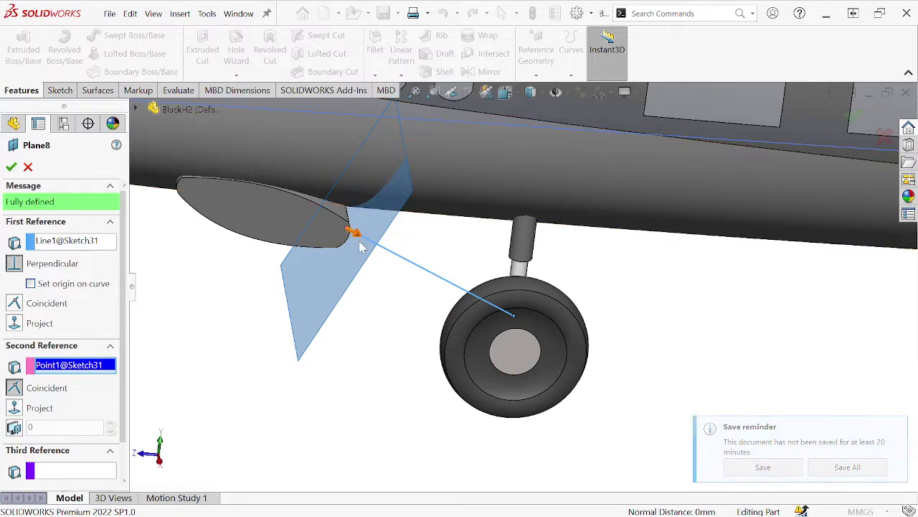
- Cancel Plane8's edit, then select Plane8, expand Sweep1 and select Sketch32
left_click(30, 165)
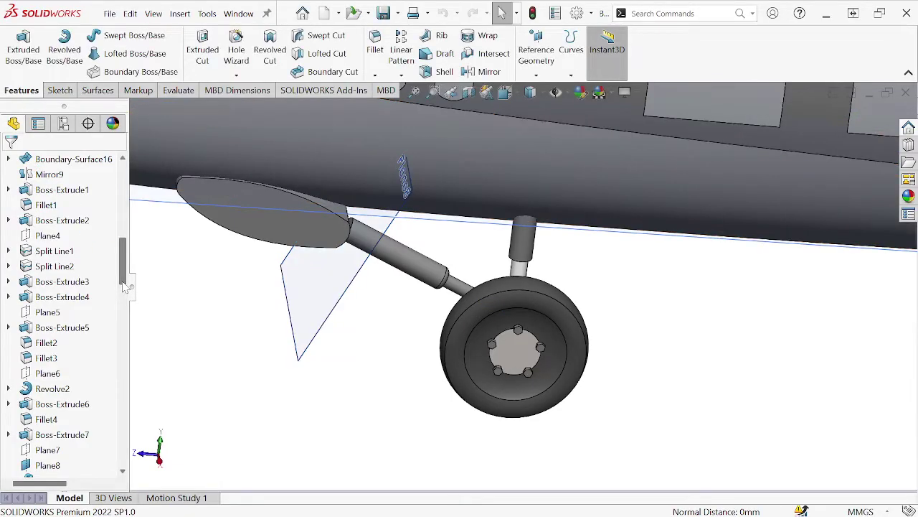
scroll(126, 300, "down", 4)
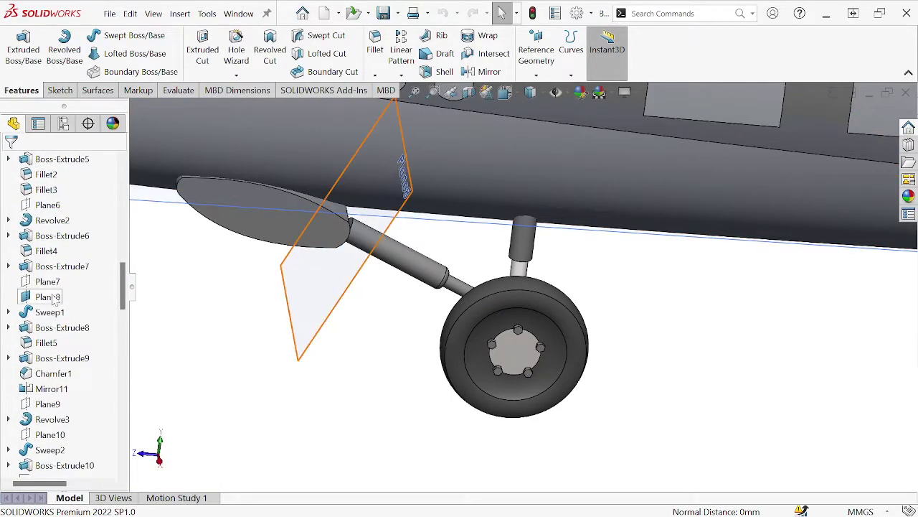
left_click(50, 297)
left_click(9, 313)
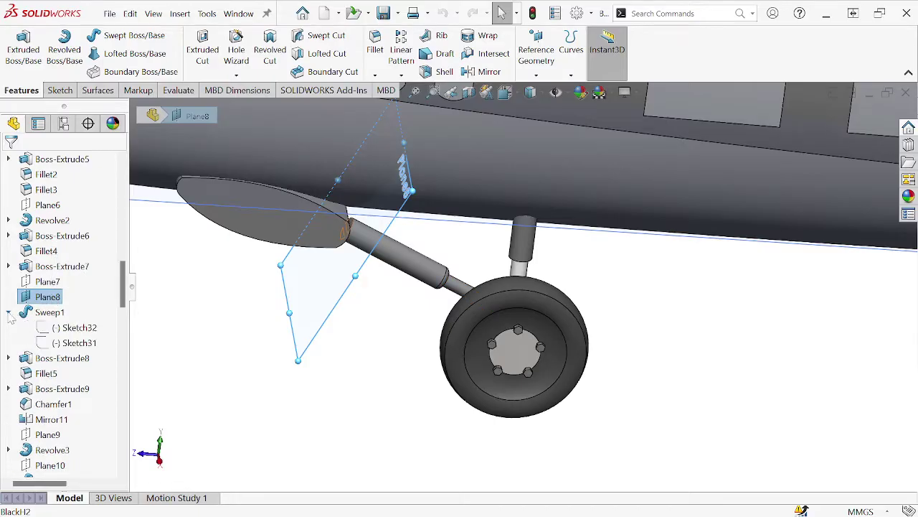
left_click(65, 328)
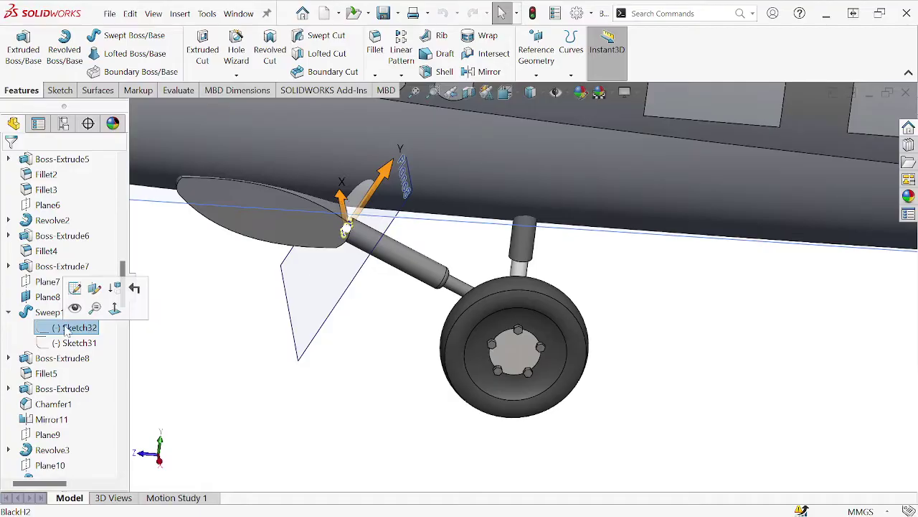
- Edit Sketch32, orbit around the wheel where it meets Plane8, then rebuild with Ctrl+B
left_click(75, 288)
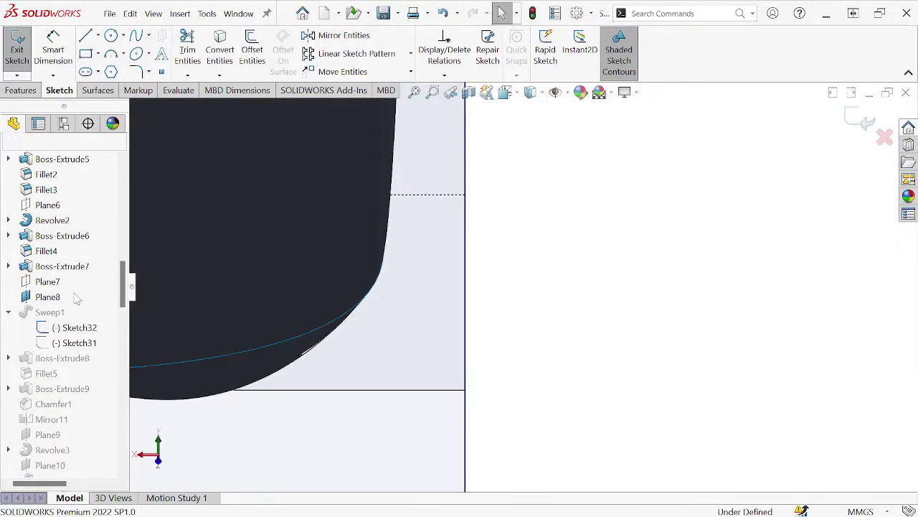
scroll(412, 319, "down", 10)
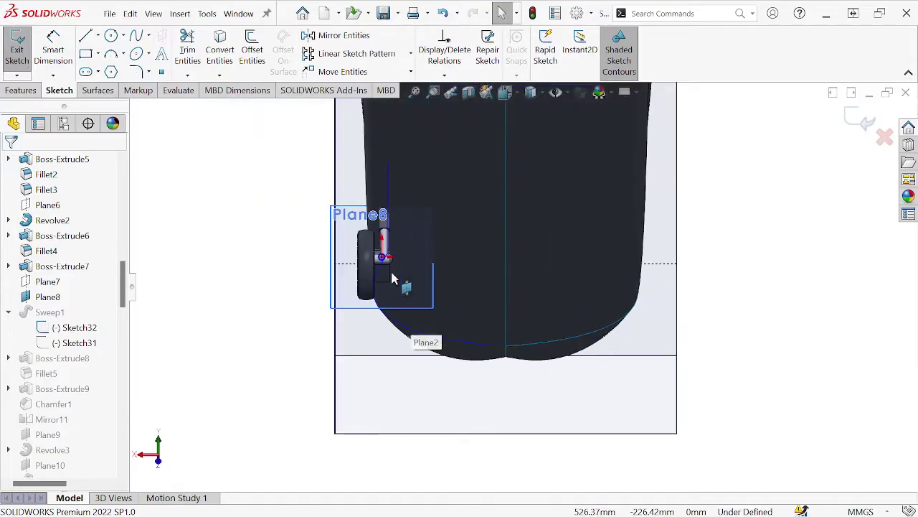
scroll(414, 256, "up", 10)
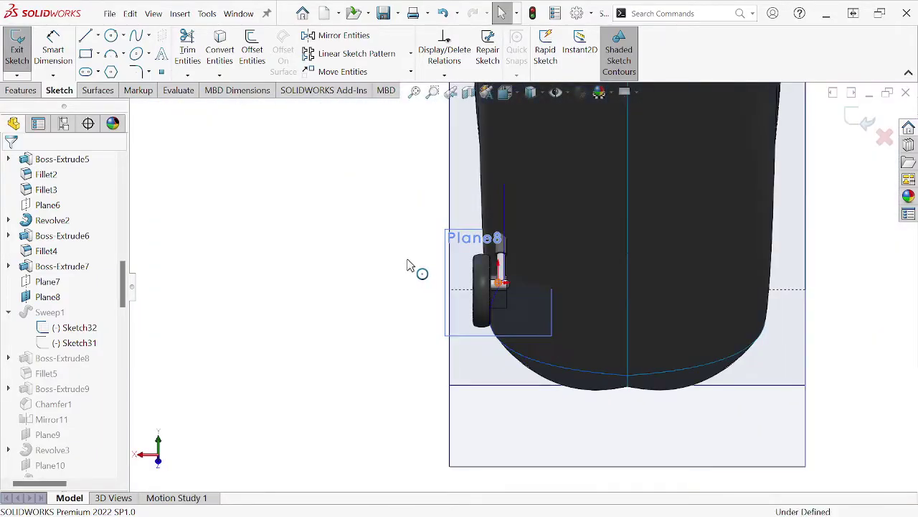
middle_click_drag(407, 266, 494, 287)
scroll(439, 255, "down", 5)
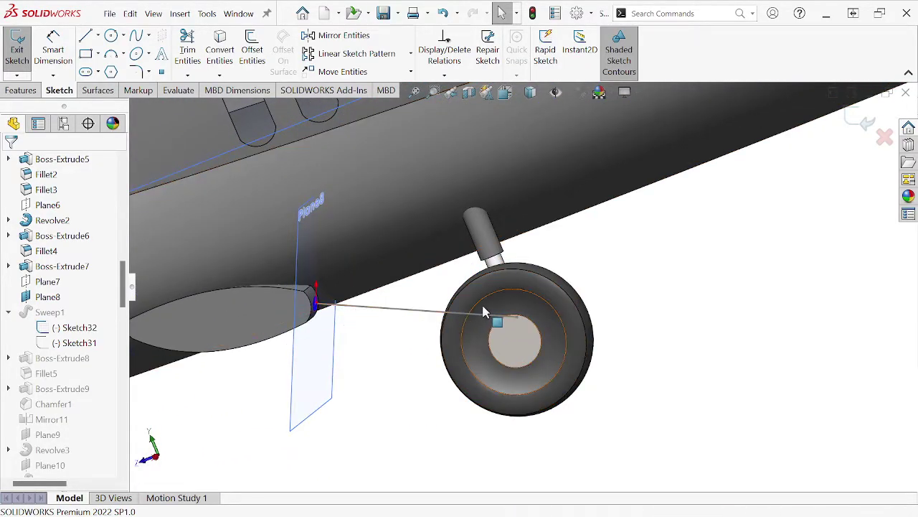
scroll(515, 304, "up", 5)
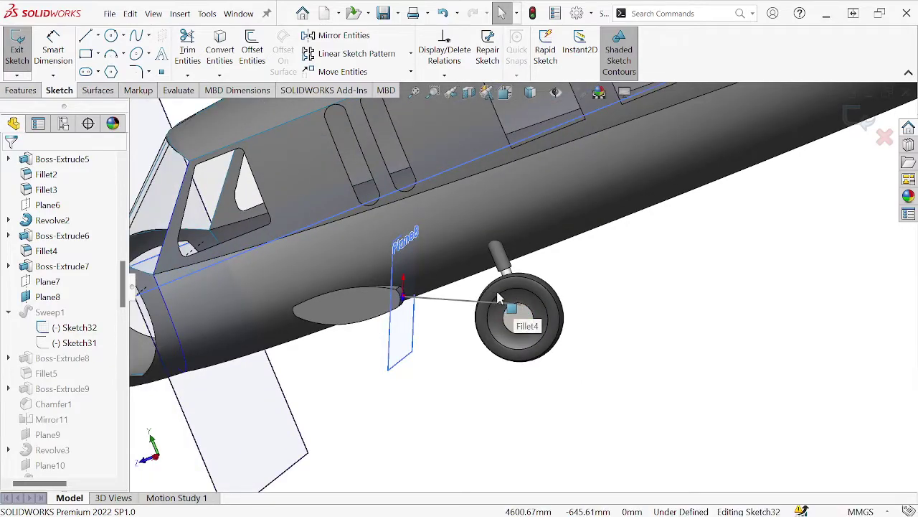
middle_click_drag(517, 305, 492, 274)
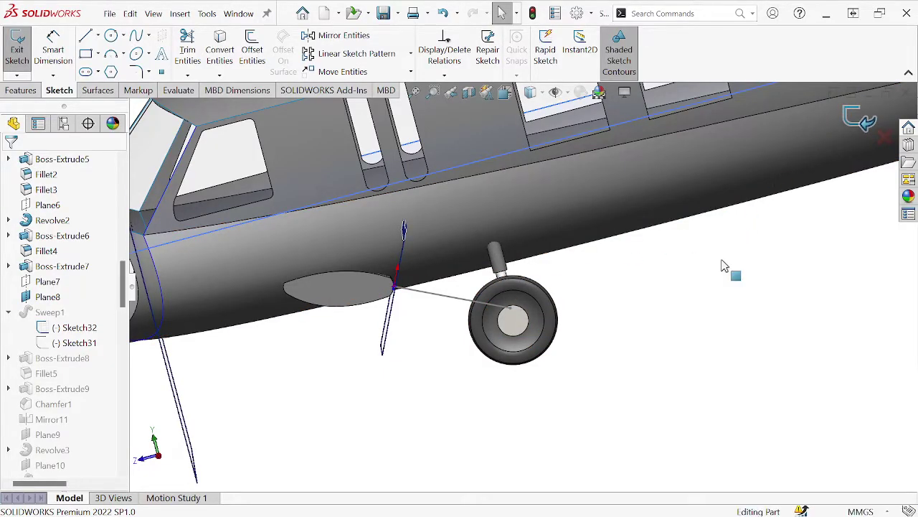
key("ctrl+b")
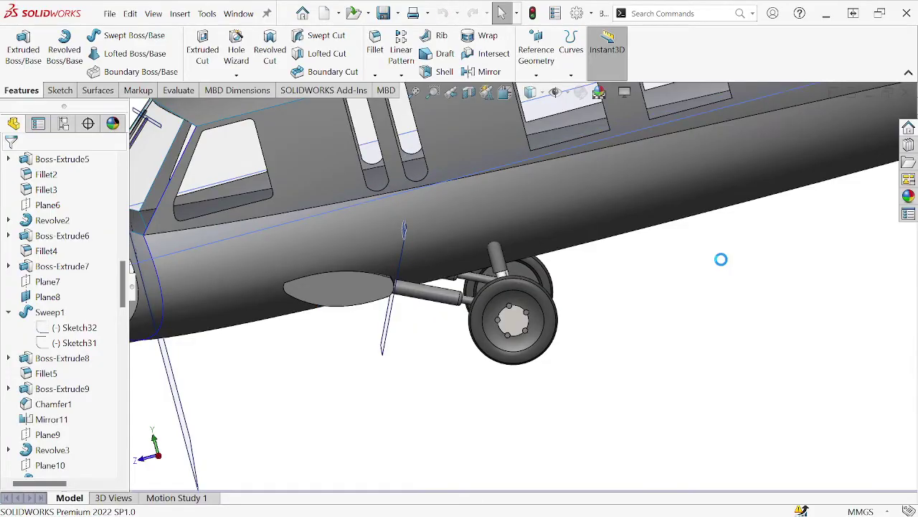
- Fit the whole helicopter in view and turn it to the standard Right view
key("f")
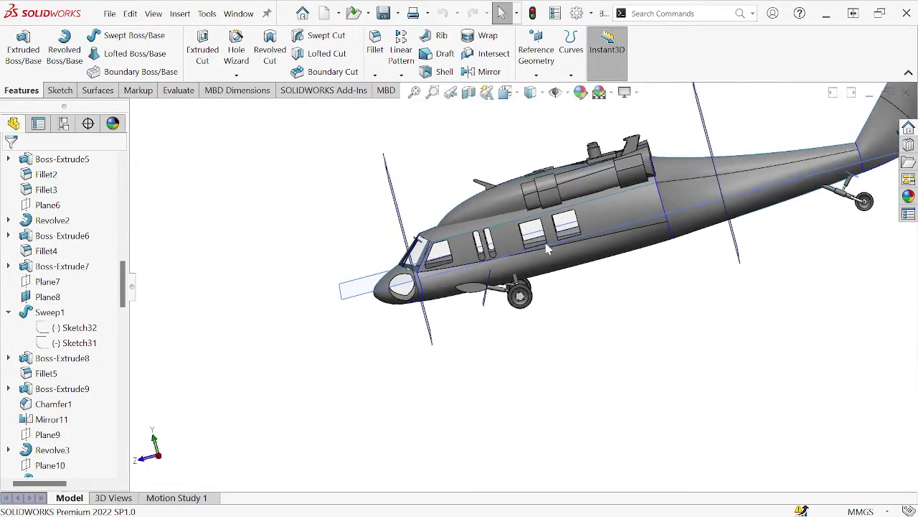
middle_click_drag(690, 267, 734, 206)
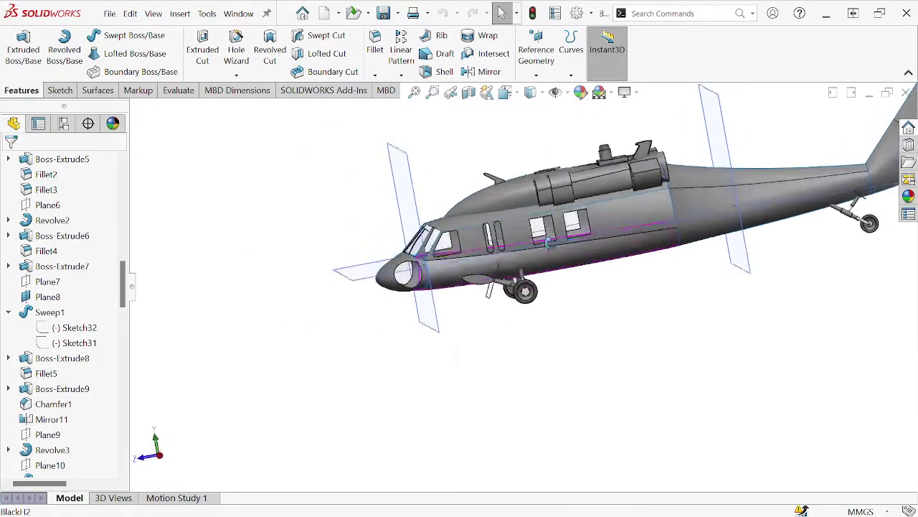
left_click(505, 92)
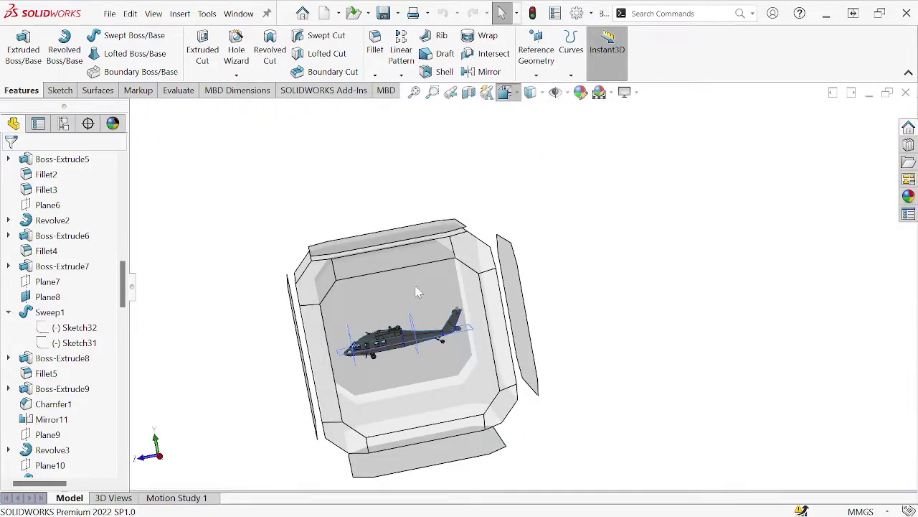
left_click(417, 291)
scroll(437, 305, "down", 4)
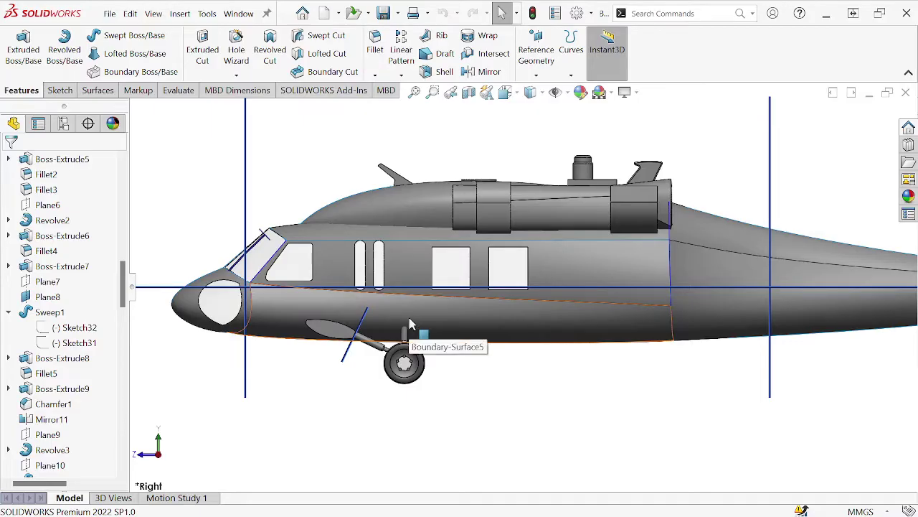
- Select Boundary-Surface5 at the landing gear and orbit until Plane8 appears nearly edge-on against the strut
middle_click_drag(410, 325, 375, 324)
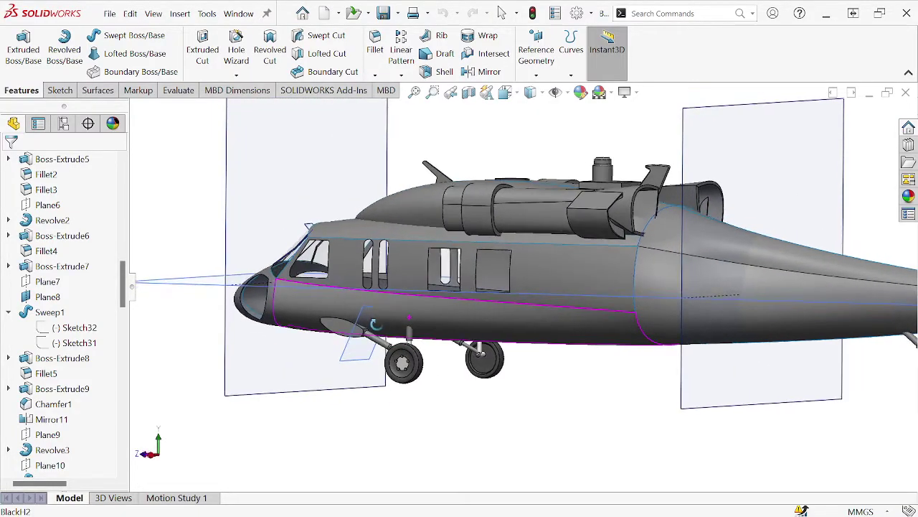
scroll(396, 338, "down", 4)
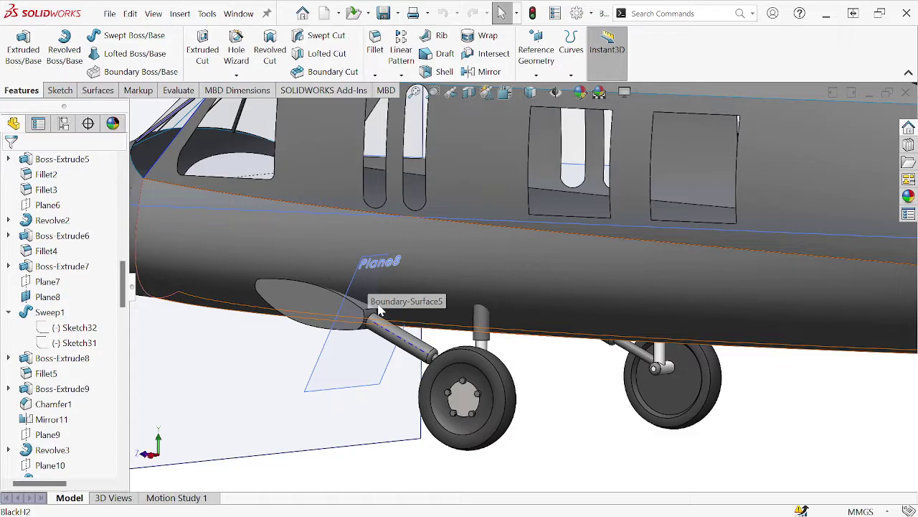
scroll(380, 301, "up", 4)
left_click(391, 301)
scroll(401, 298, "down", 2)
middle_click_drag(406, 298, 434, 319)
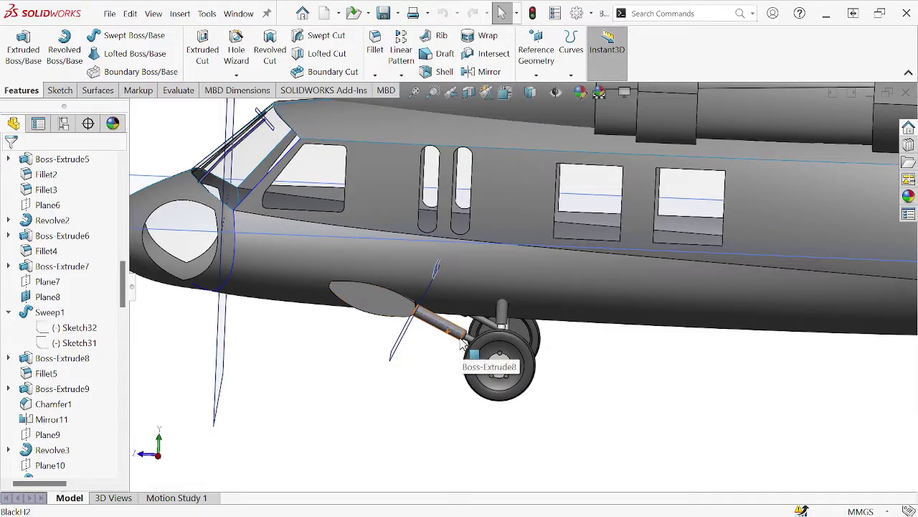
scroll(468, 344, "down", 5)
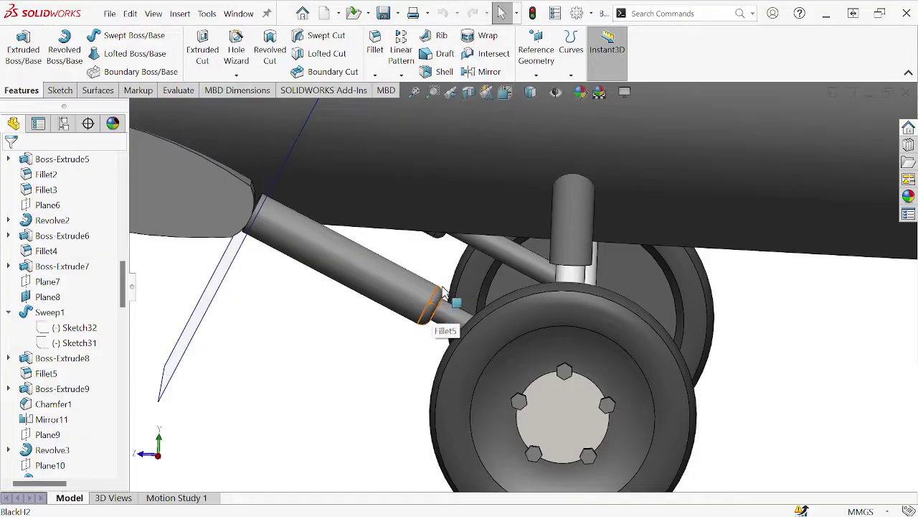
scroll(452, 271, "up", 8)
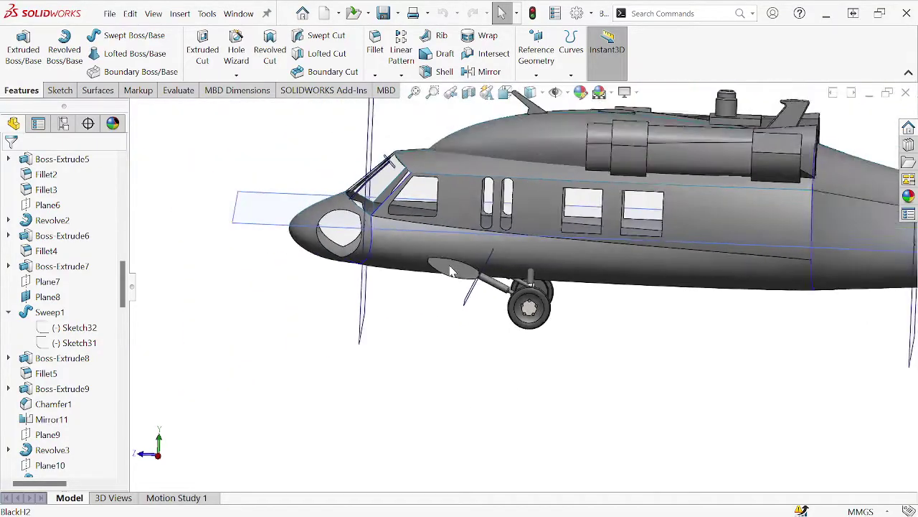
scroll(452, 271, "up", 3)
- Orbit to a front-quarter view showing Plane2 and Plane3, and scroll the FeatureManager tree to the top
middle_click_drag(544, 251, 588, 246)
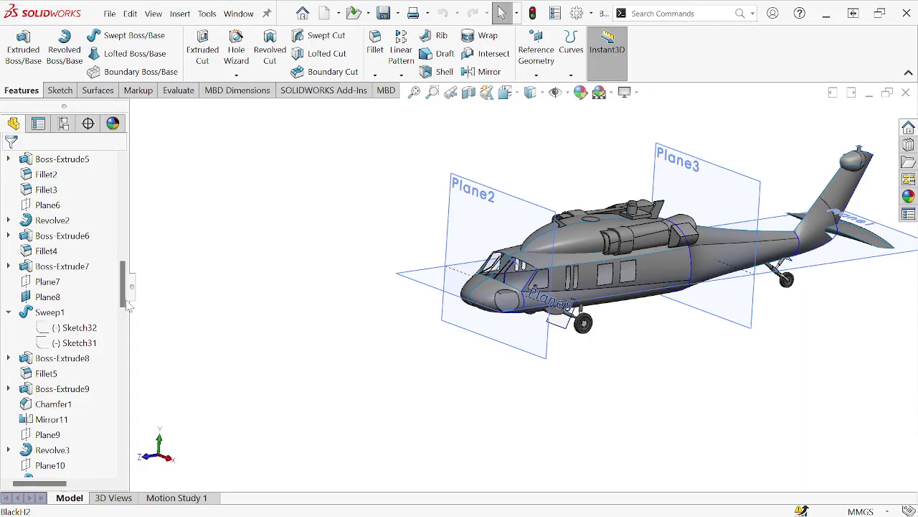
left_click_drag(125, 305, 136, 201)
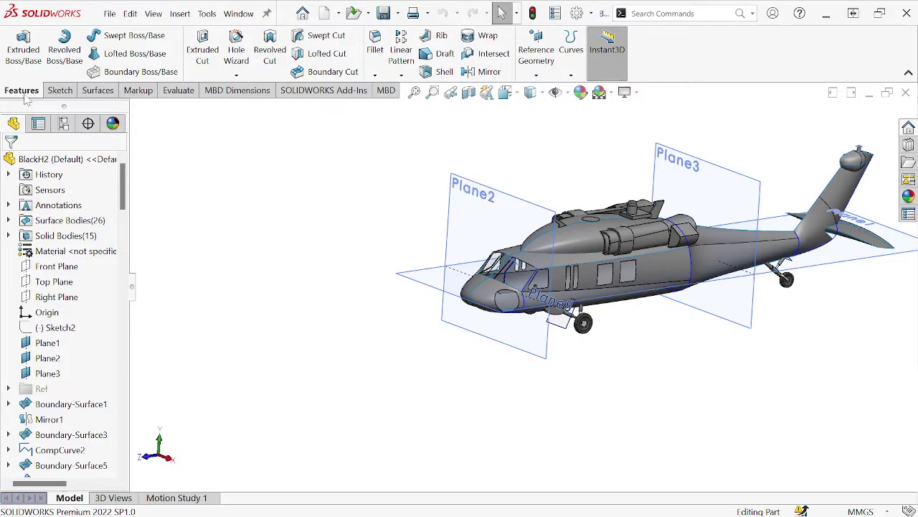
- Begin a Reference Geometry Plane, orbit to a near side view, then cancel without adding a plane
left_click(536, 76)
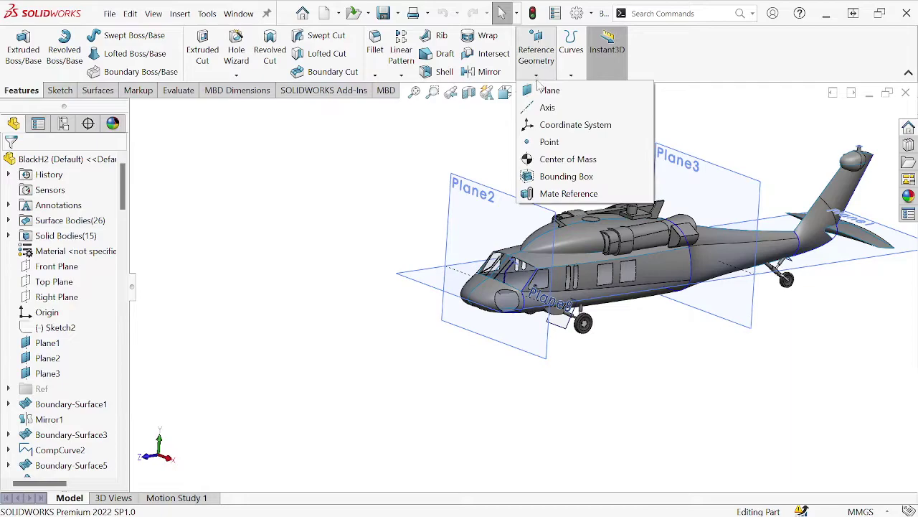
left_click(543, 93)
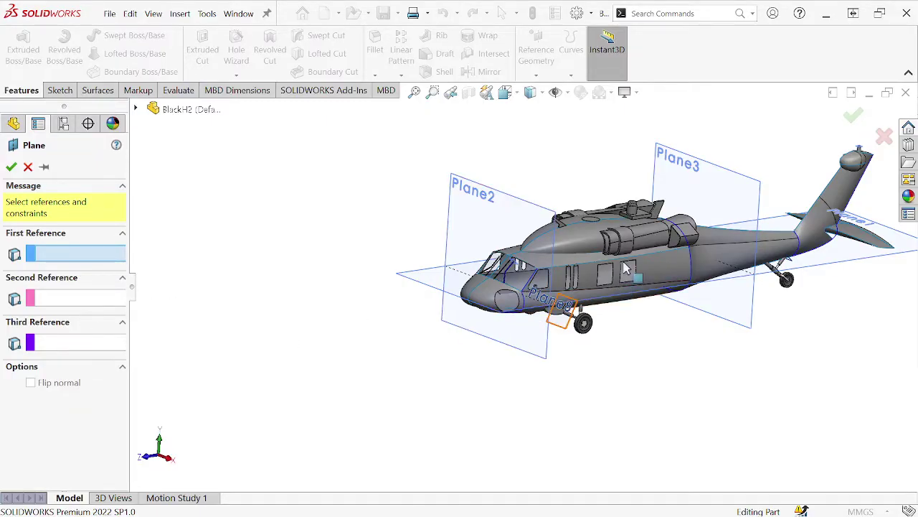
scroll(650, 239, "down", 2)
middle_click_drag(650, 239, 600, 213)
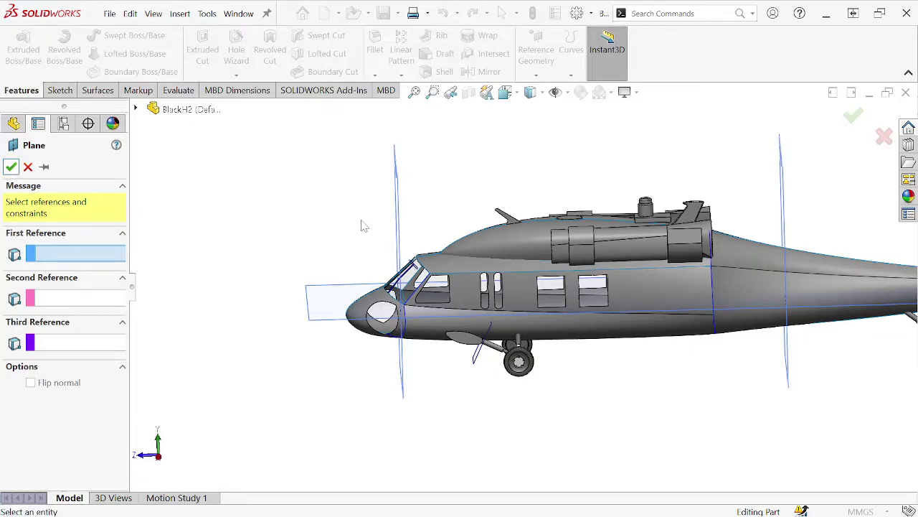
left_click(28, 167)
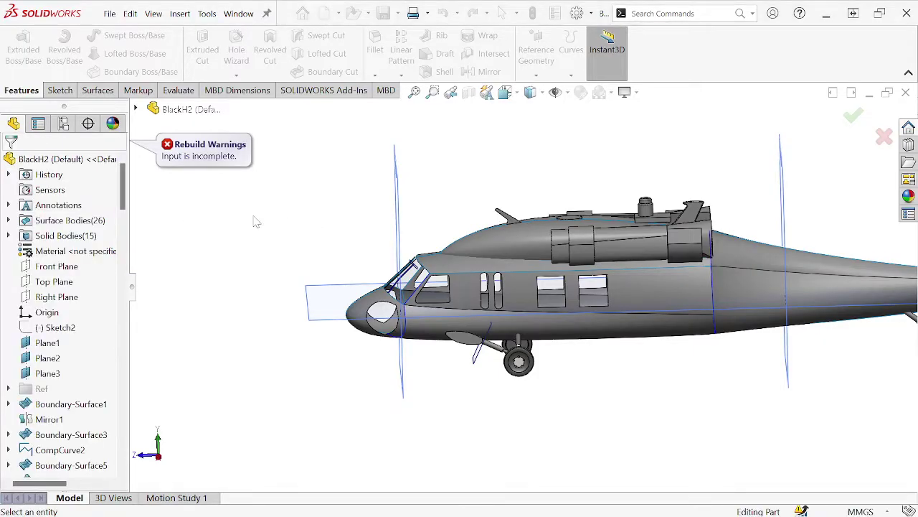